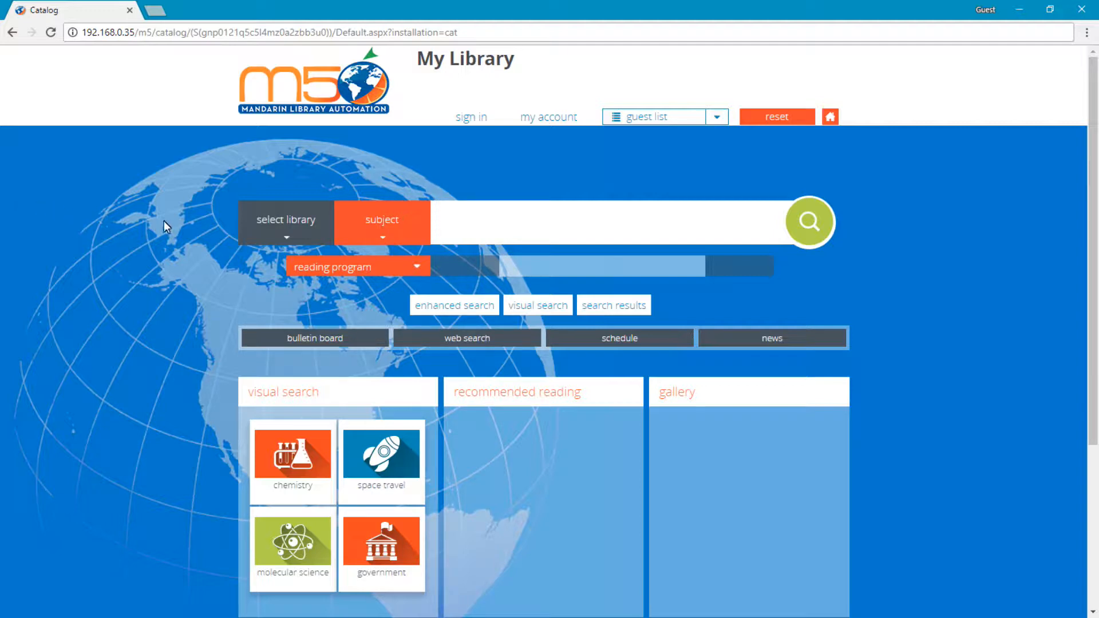
Sign in to the library catalog with the admin login name and the account password.
left_click(471, 119)
type("admin")
key("Tab")
type("12345678")
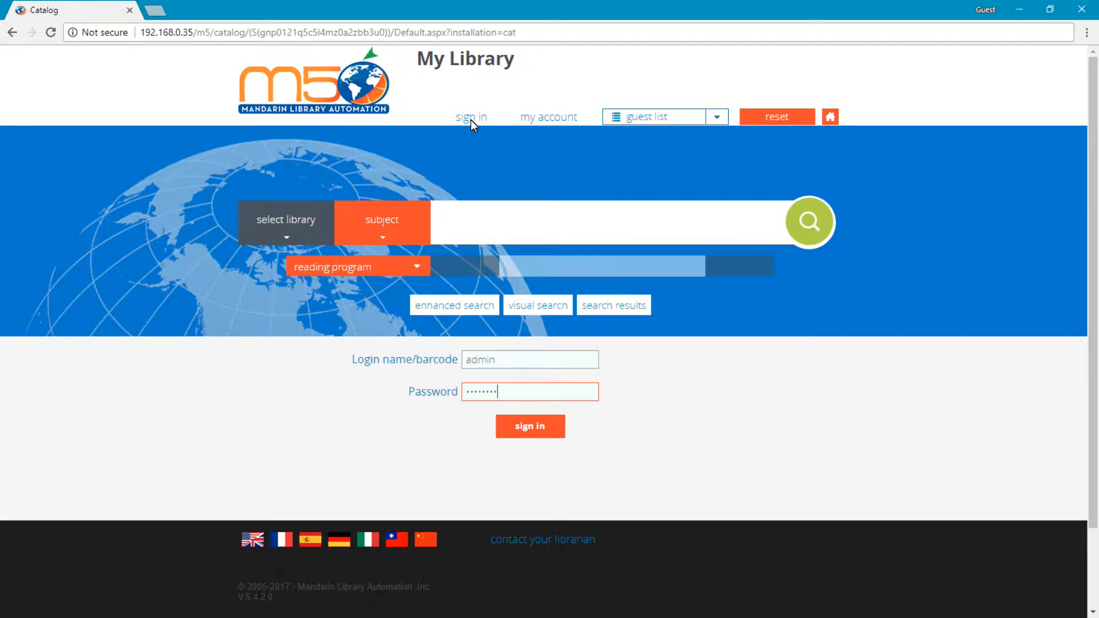
key("Return")
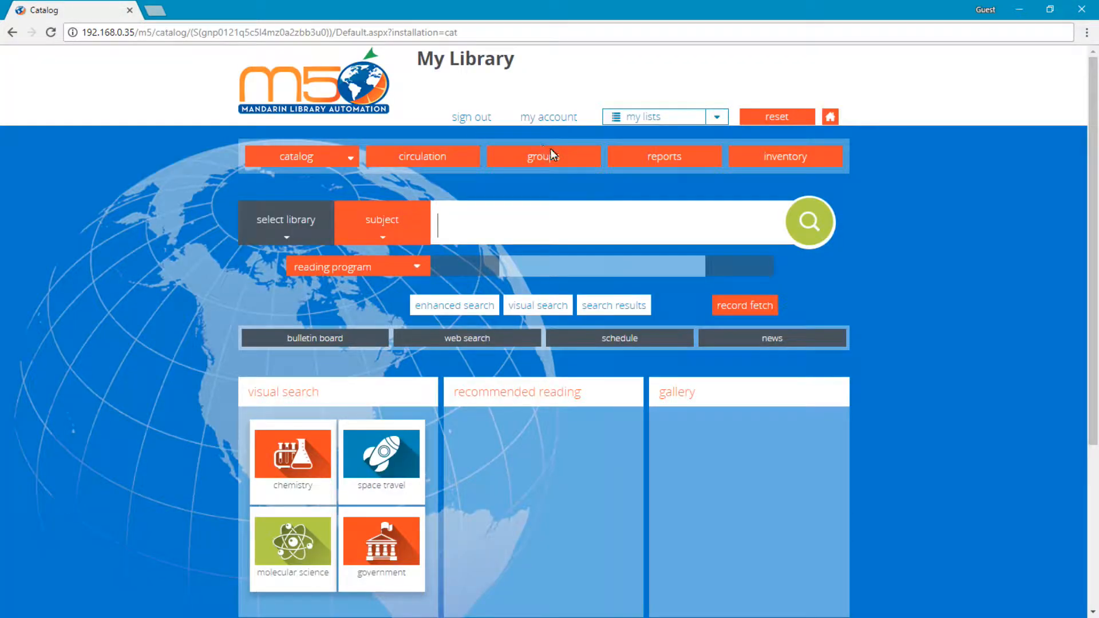
Open the catalog's setup site and log in with the admin login name and the setup password.
scroll(582, 159, "down", 2)
scroll(583, 159, "down", 2)
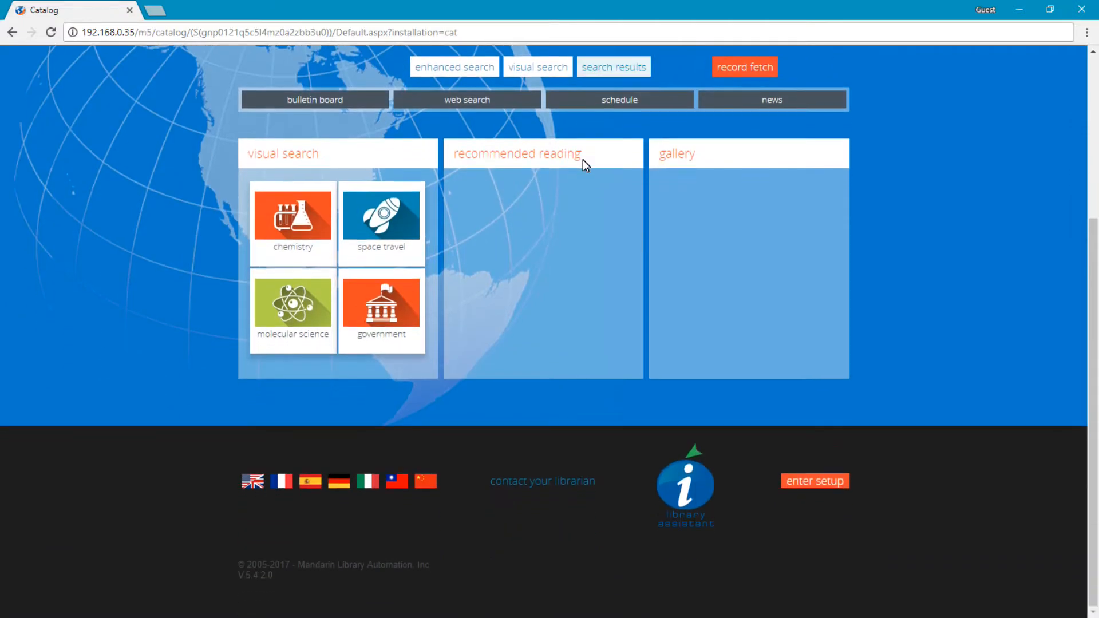
left_click(810, 479)
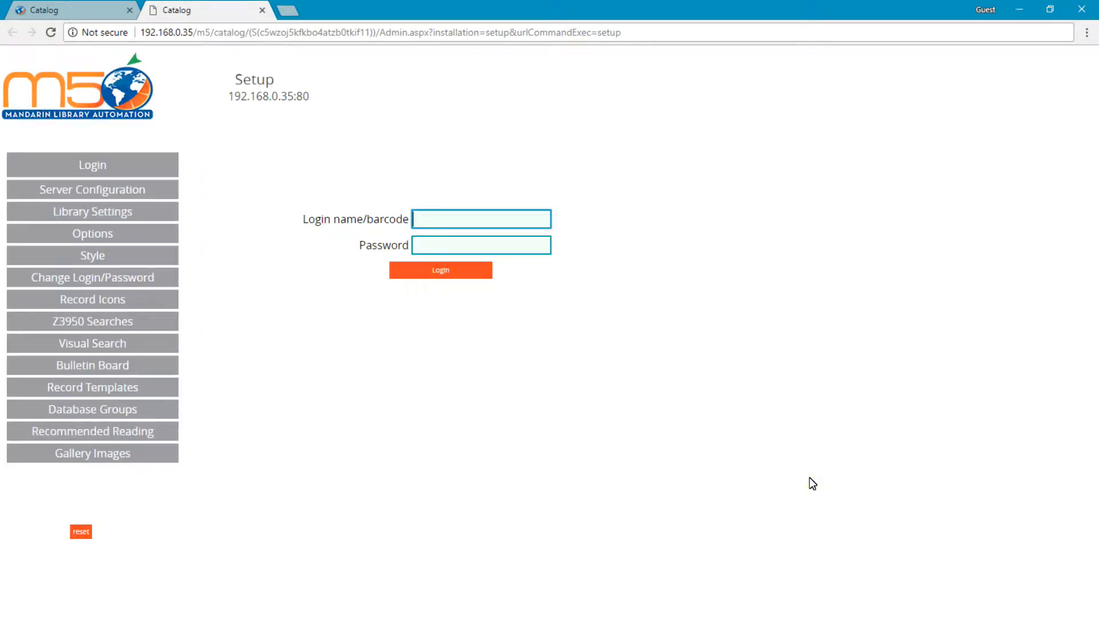
type("admin")
key("Tab")
type("adminadmin")
key("Return")
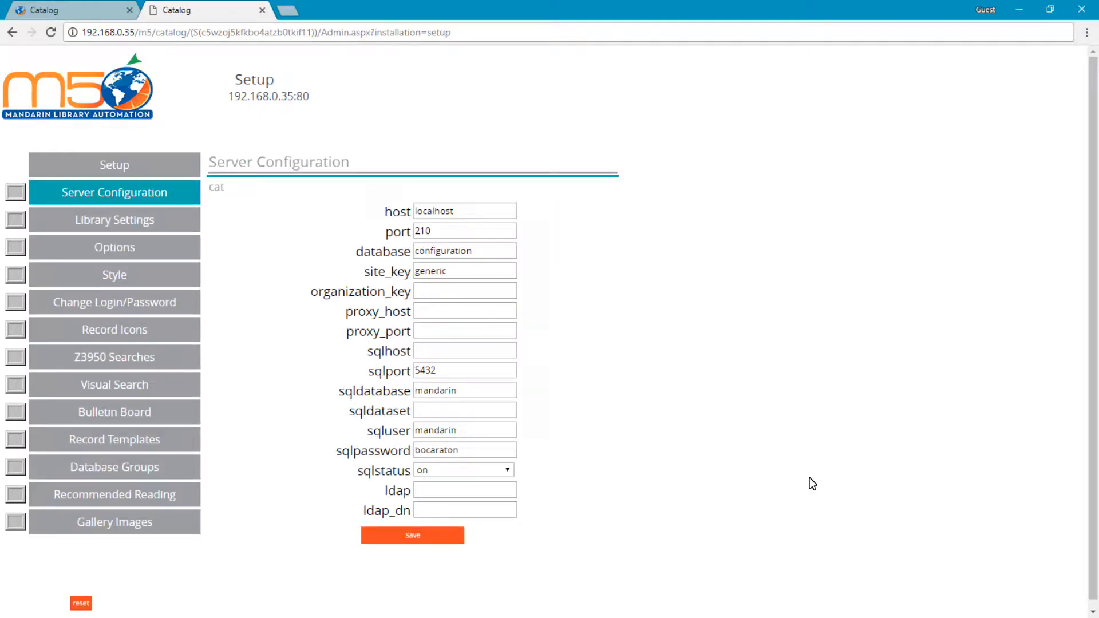
Set the catalog style theme to Mandarin and save the change.
left_click(111, 277)
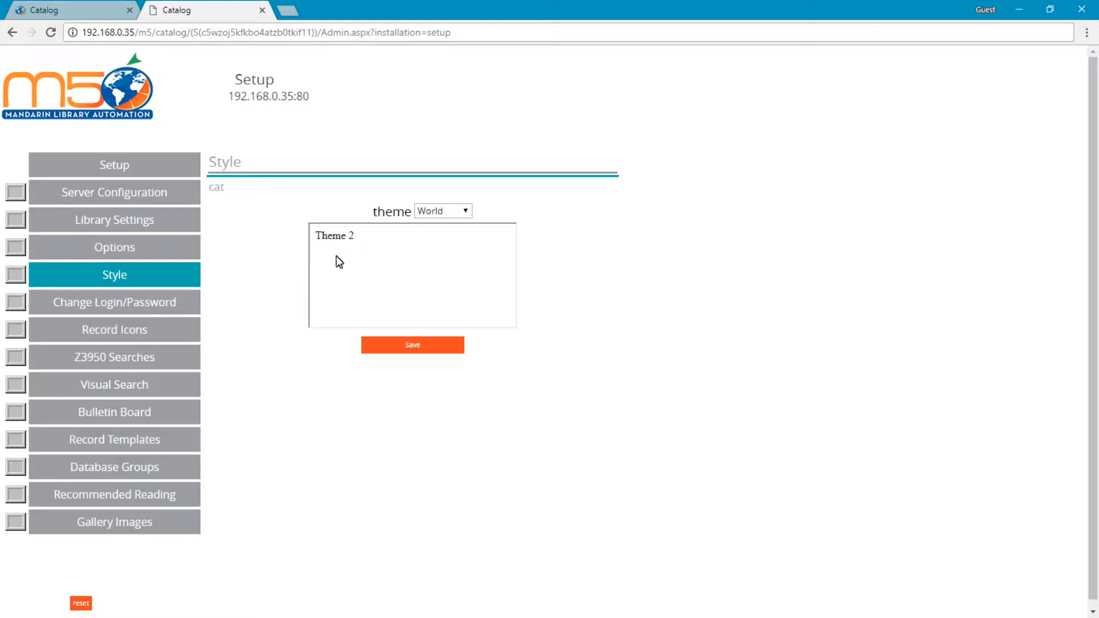
left_click(435, 214)
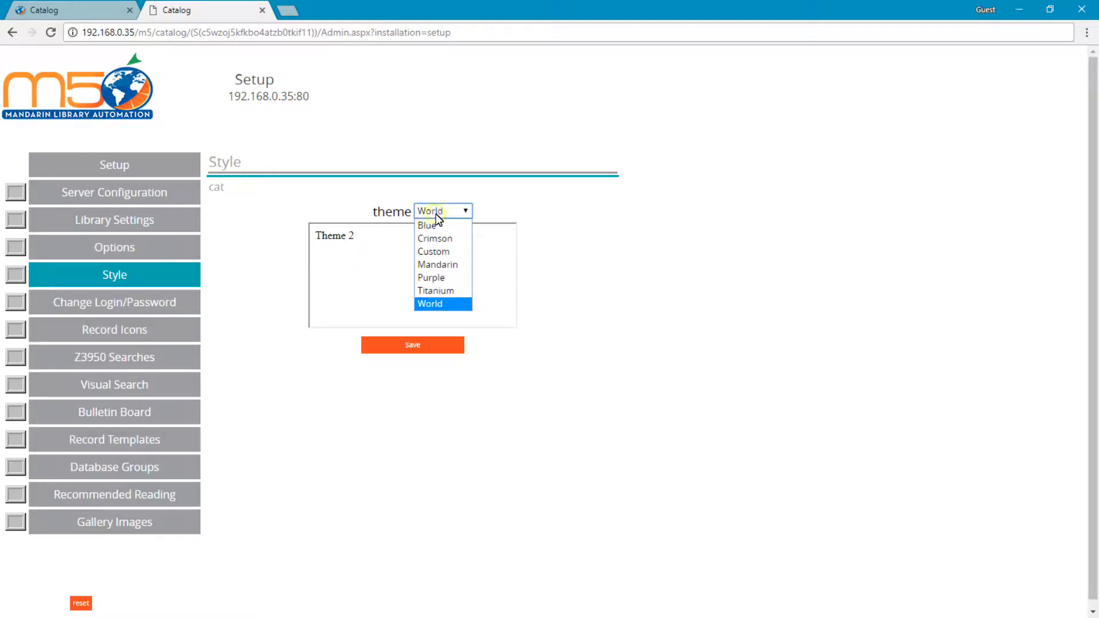
left_click(449, 266)
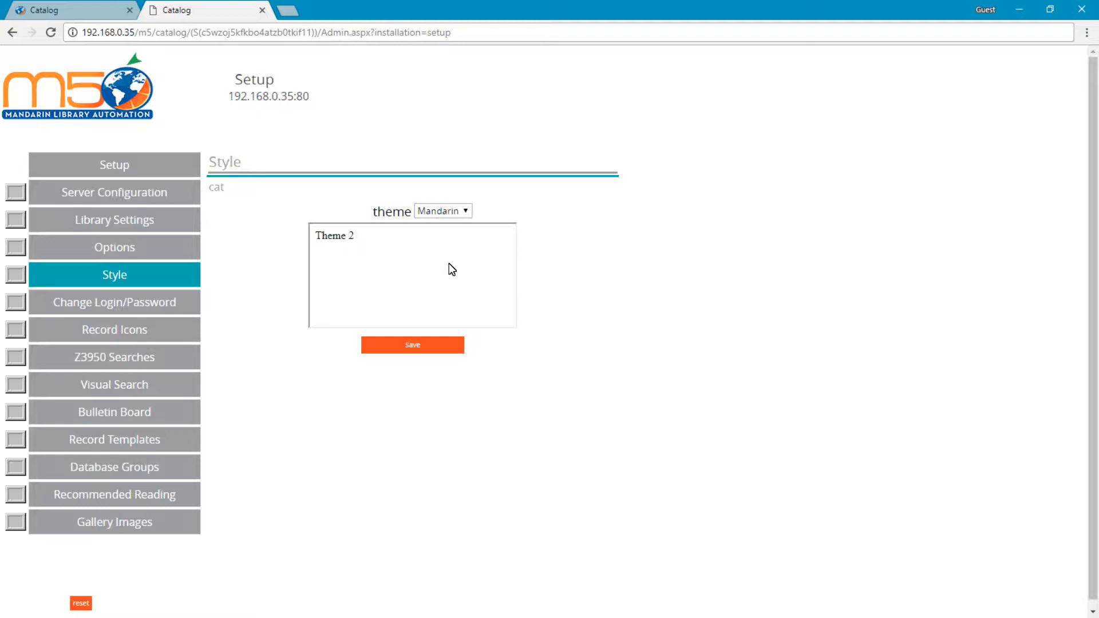
left_click(414, 348)
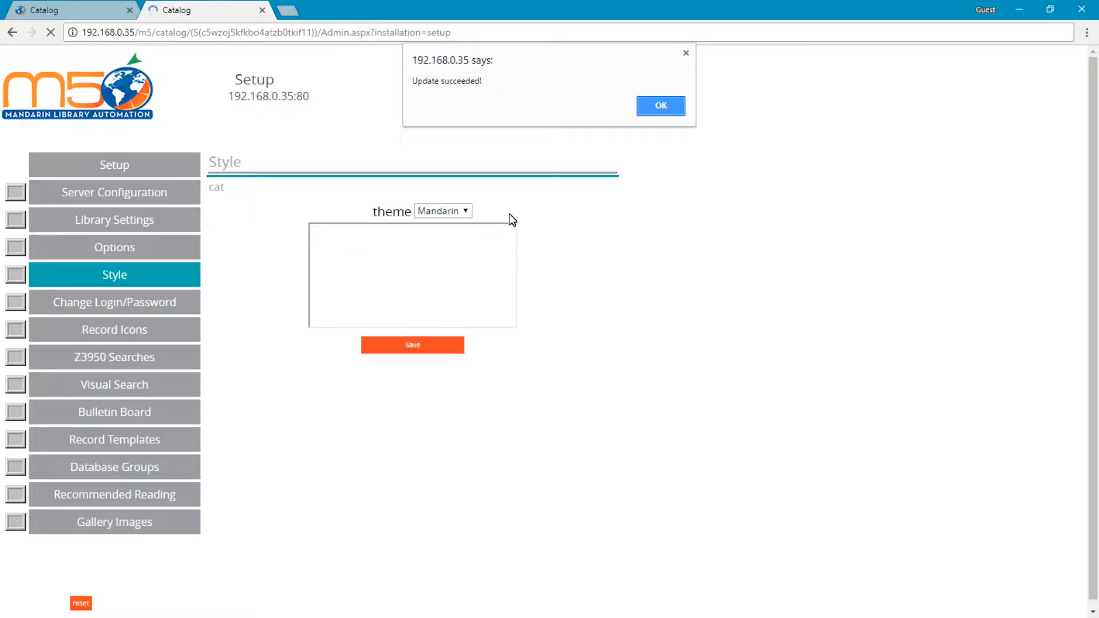
left_click(656, 108)
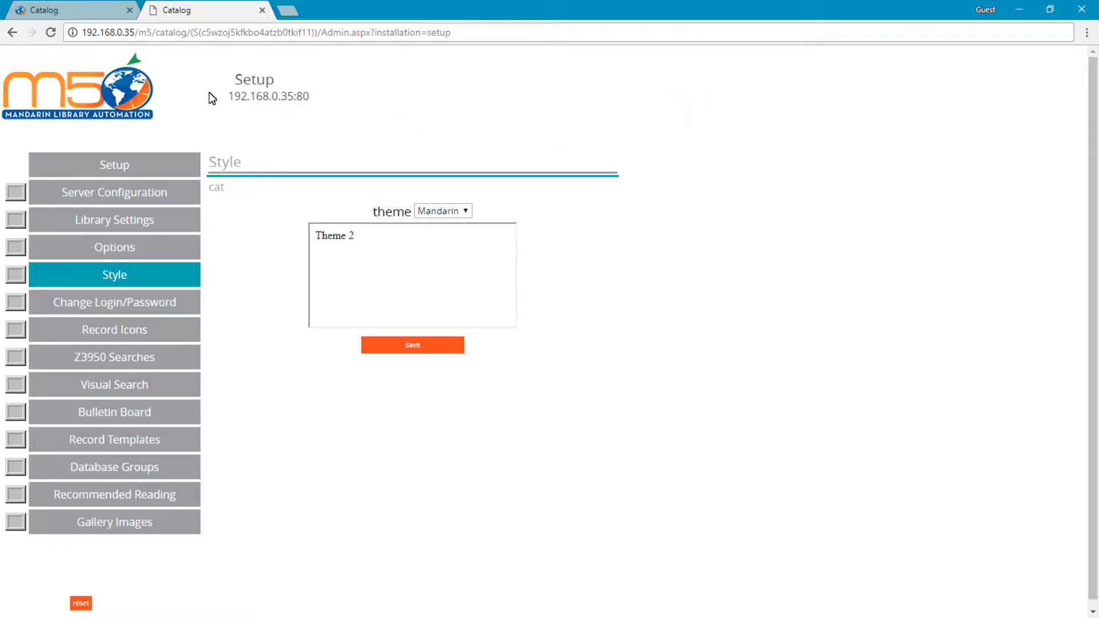
Return to the catalog page and reset it to load the new theme.
left_click(90, 12)
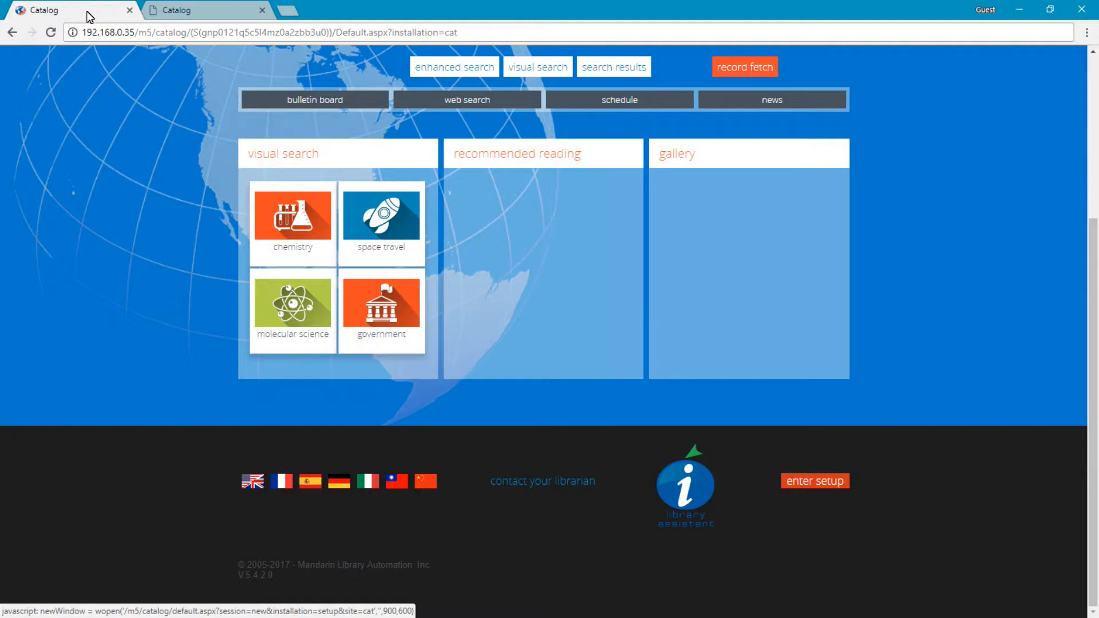
left_click(723, 67)
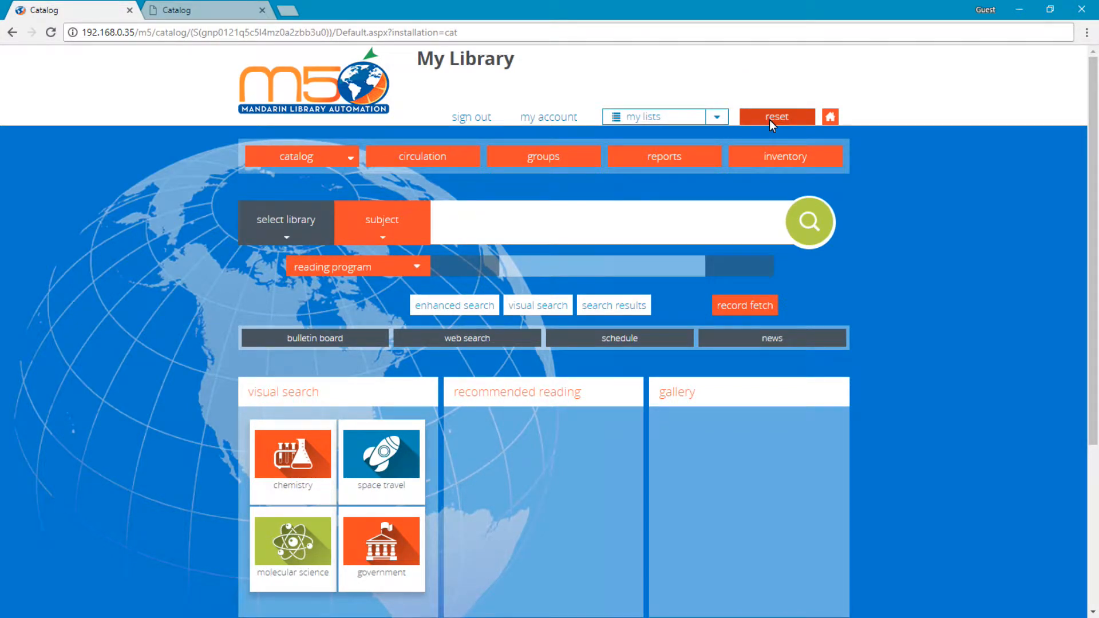
left_click(769, 119)
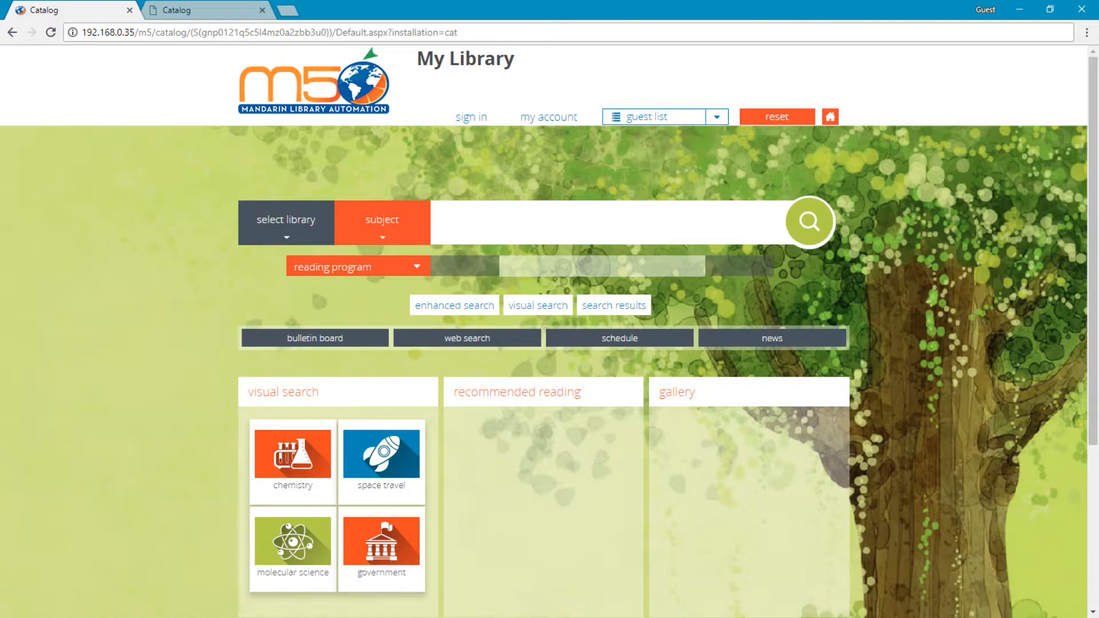
In the setup site's library settings, upload liblogo.jpg as the library logo and save.
key("ctrl+Tab")
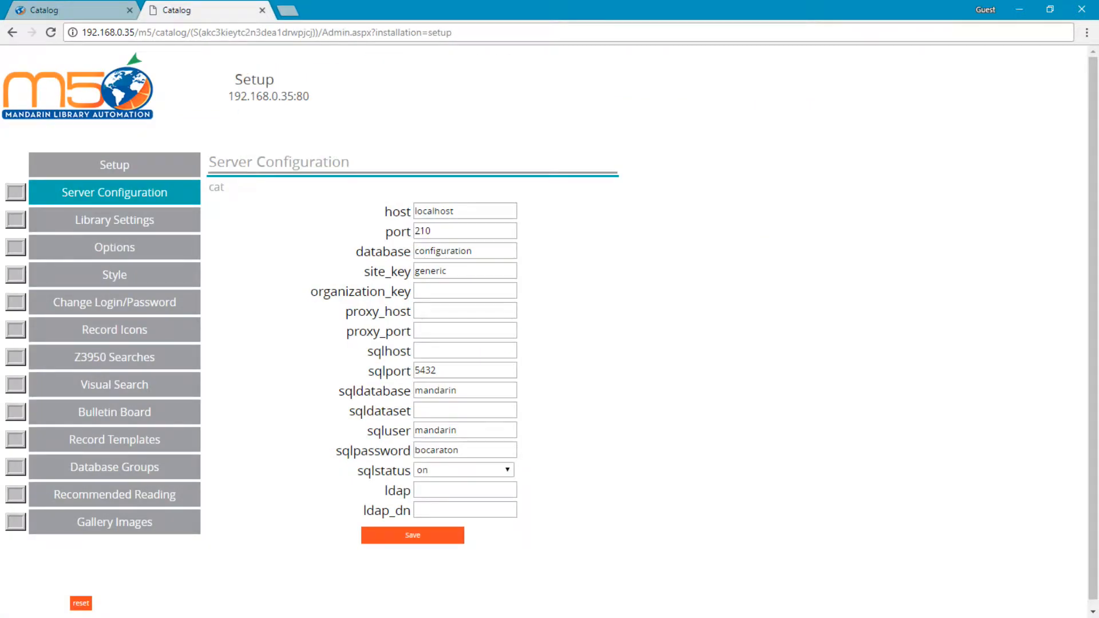
left_click(92, 219)
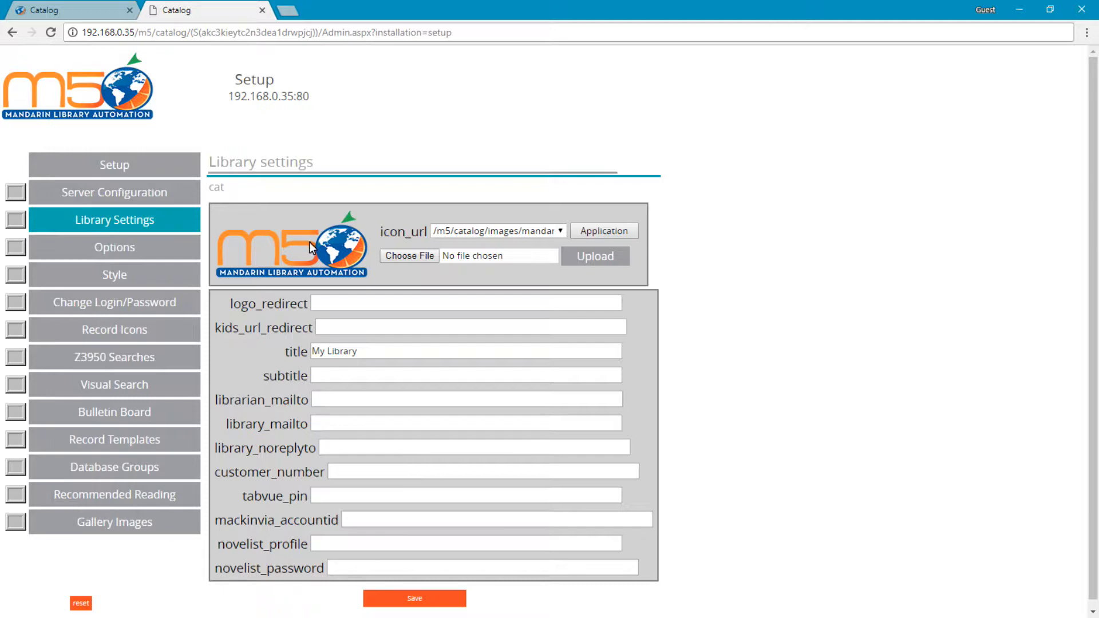
left_click(394, 257)
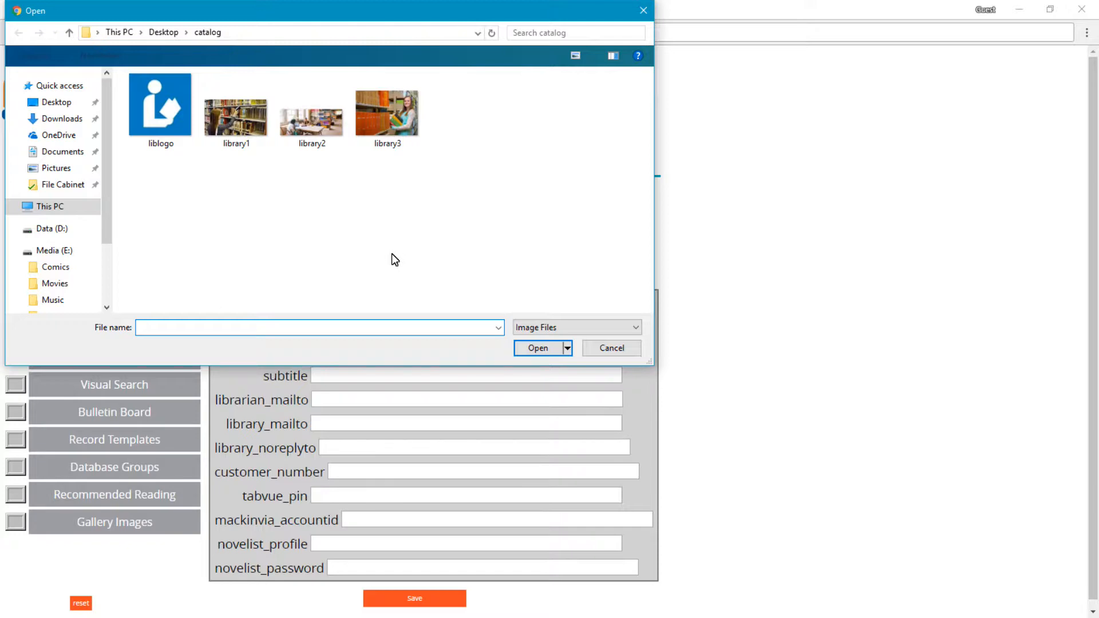
left_click(164, 131)
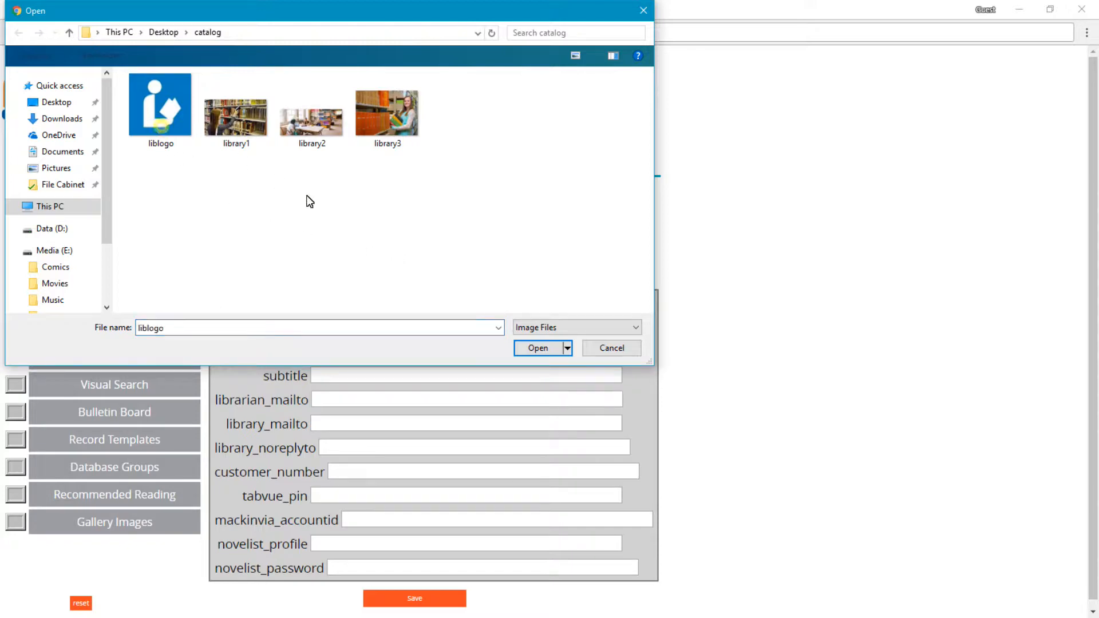
left_click(537, 349)
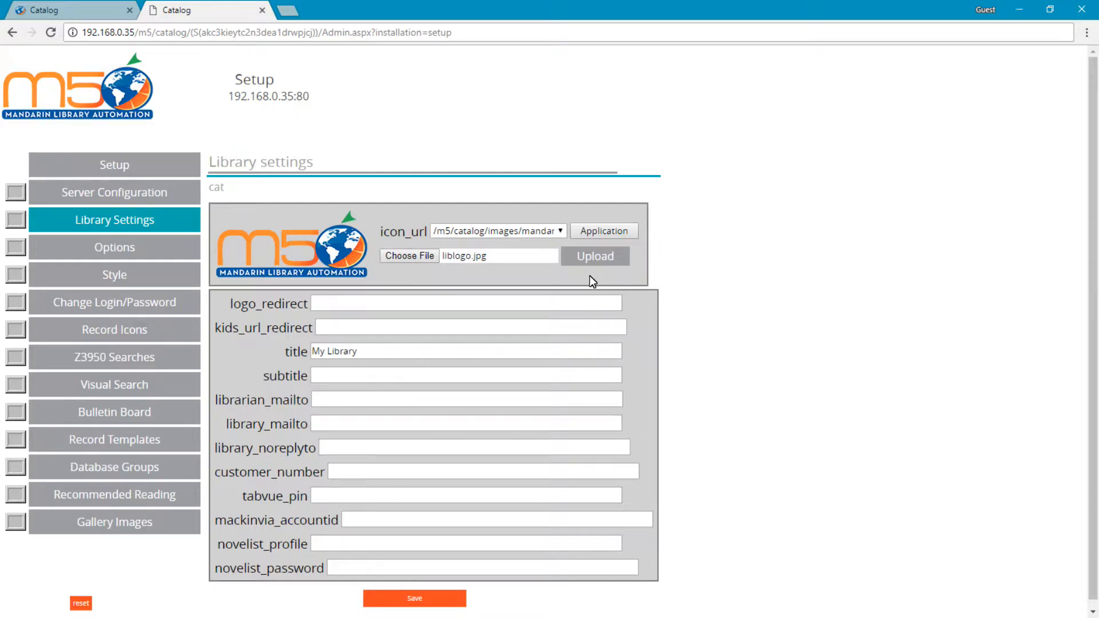
left_click(590, 260)
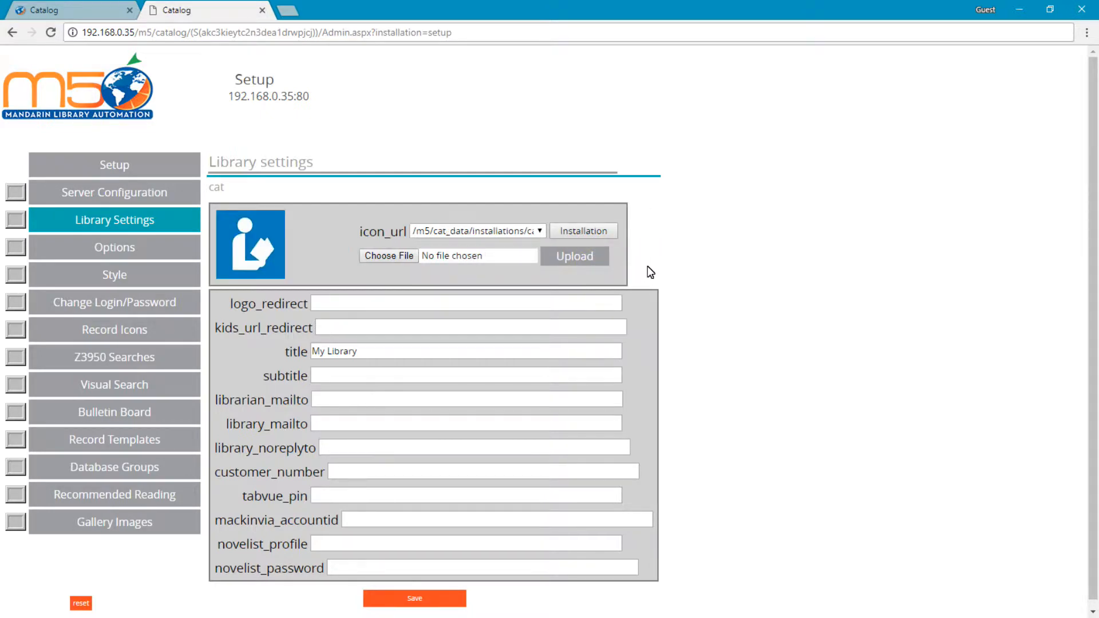
left_click(421, 601)
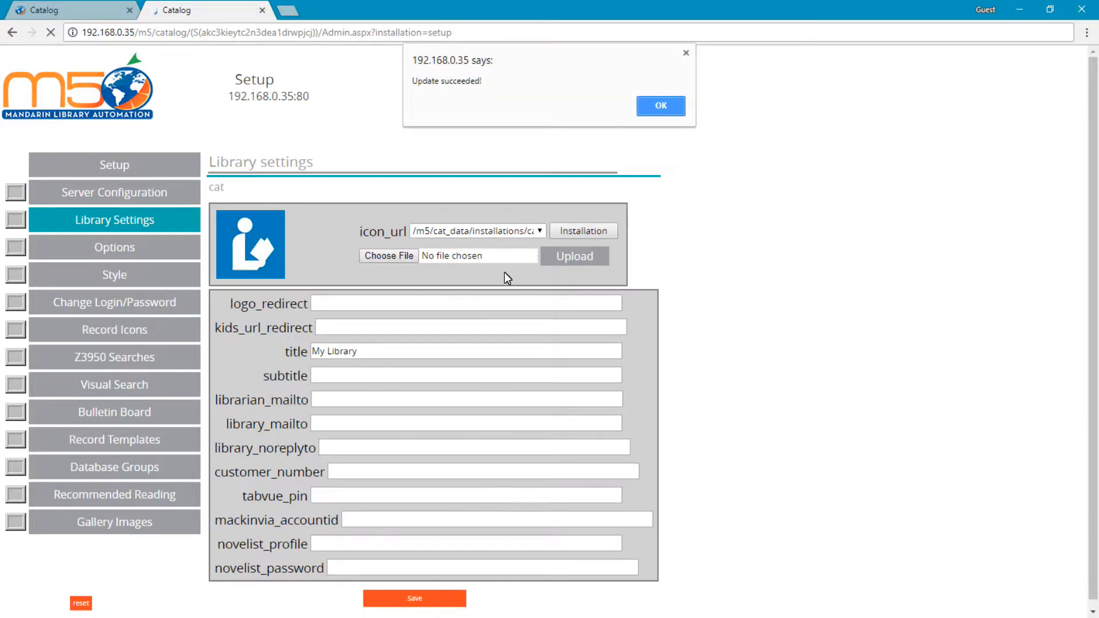
left_click(656, 107)
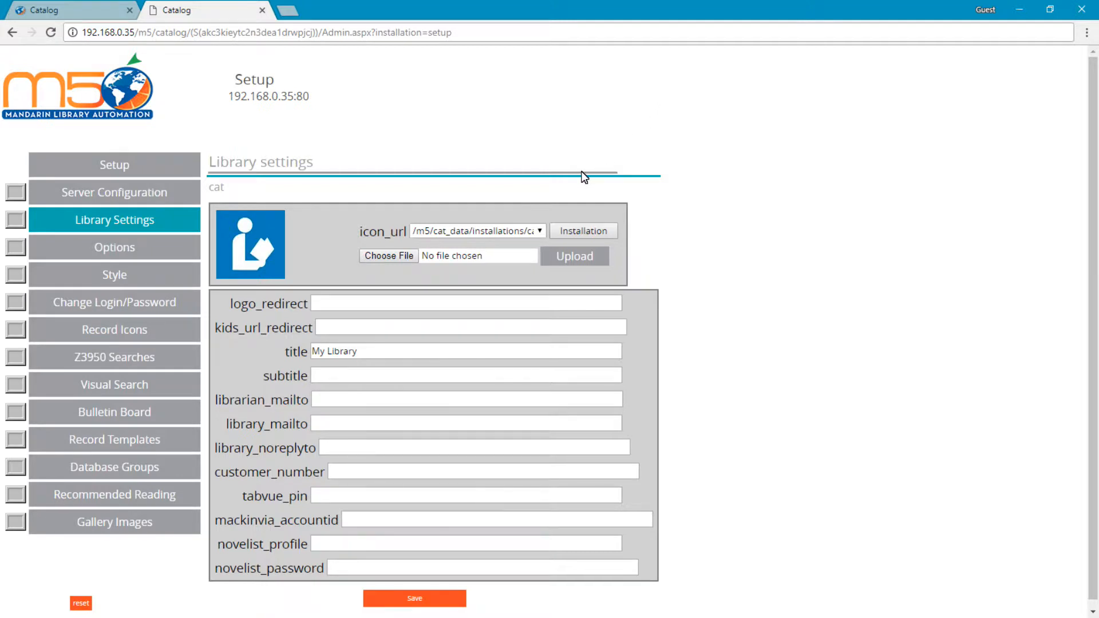
left_click(396, 302)
type("http://")
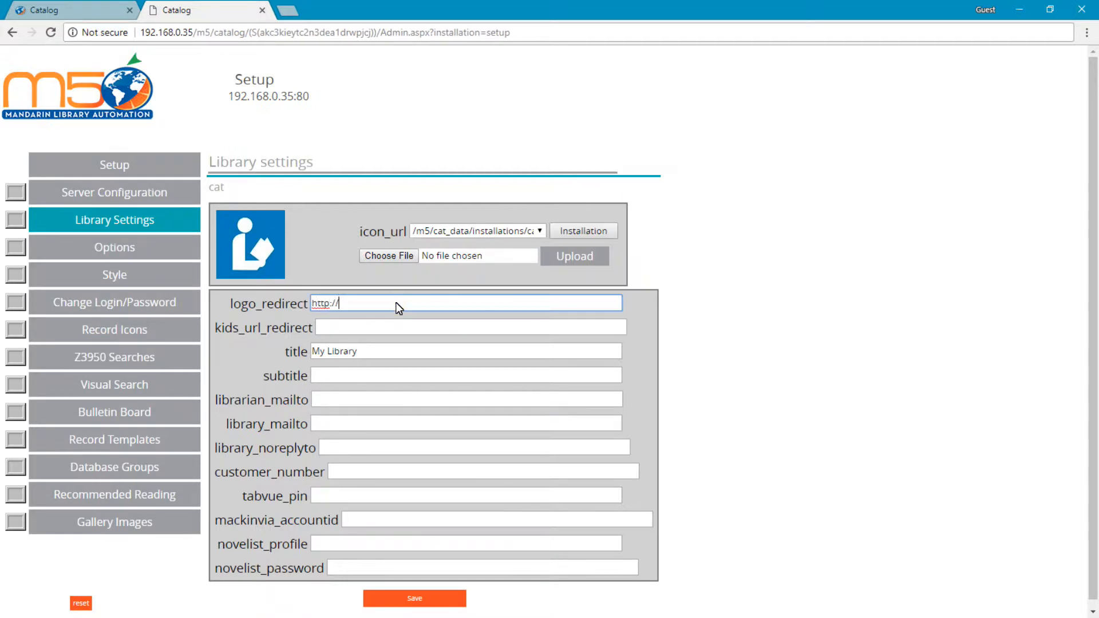
type("www.mlasolutions.com")
left_click(424, 596)
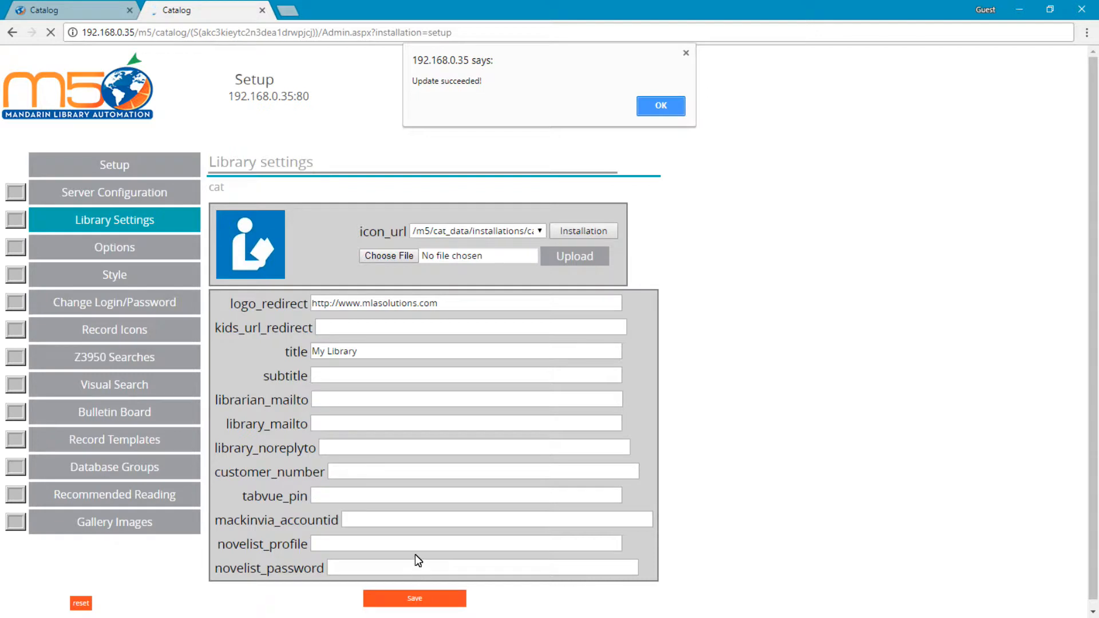
key("Return")
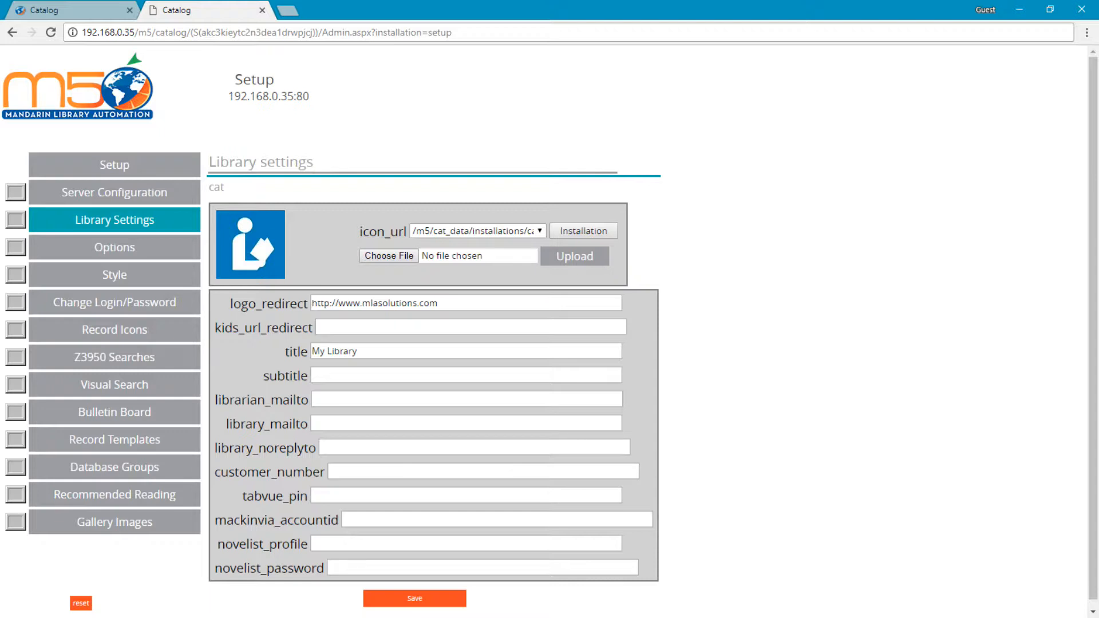
Set the library title to "Oceanic Library" and the subtitle to "Come visit our book fair this month", and save.
triple_click(378, 349)
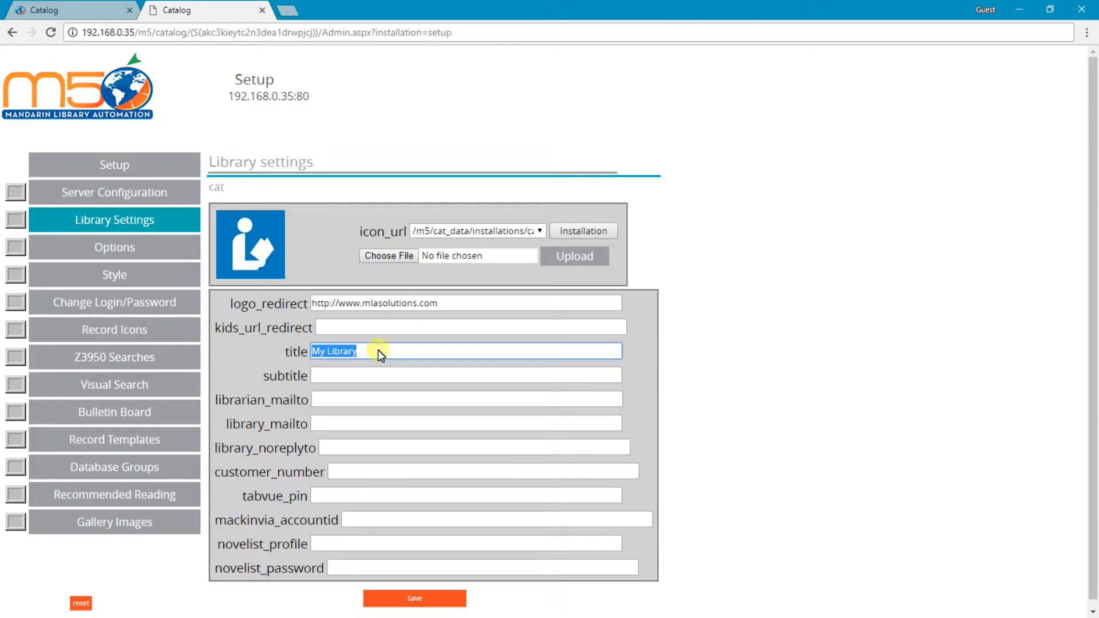
type("Oceanic")
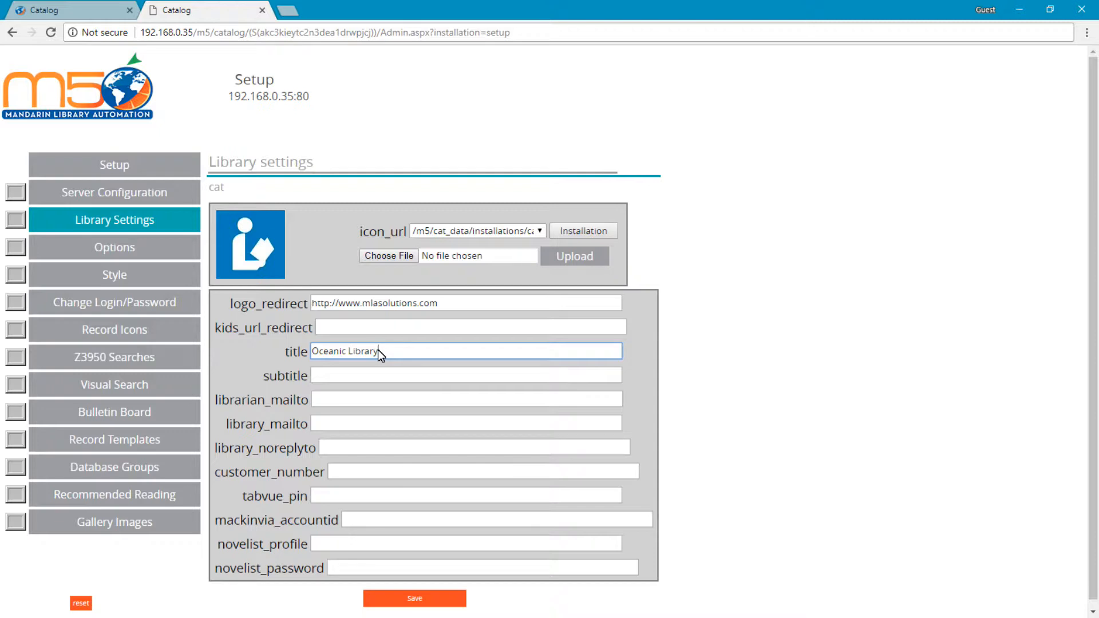
left_click(372, 377)
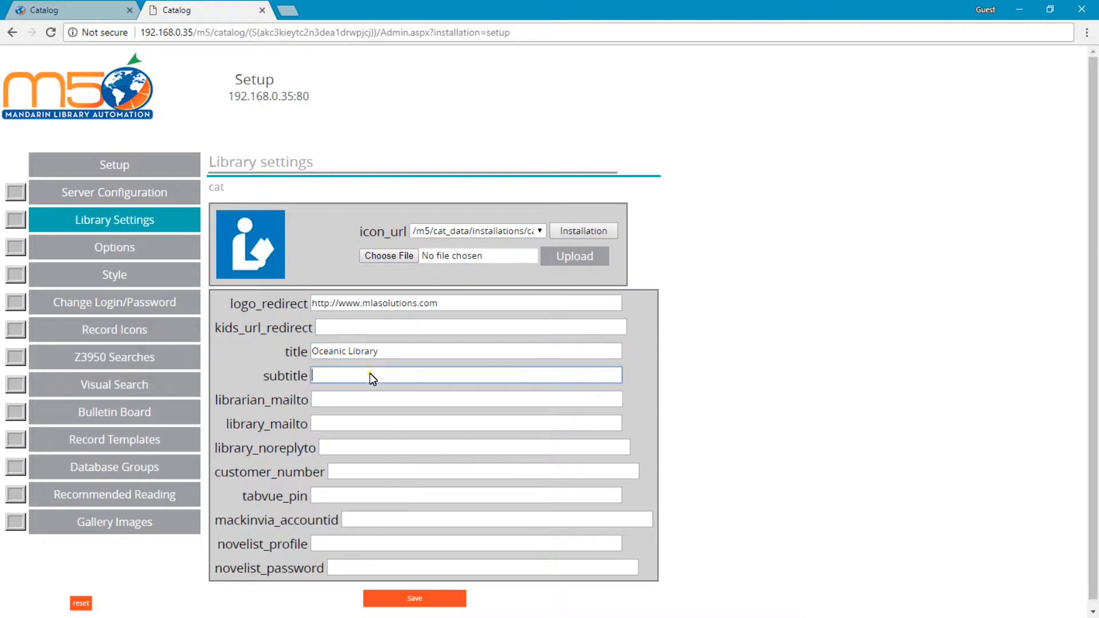
type("Come visit our book fair this month")
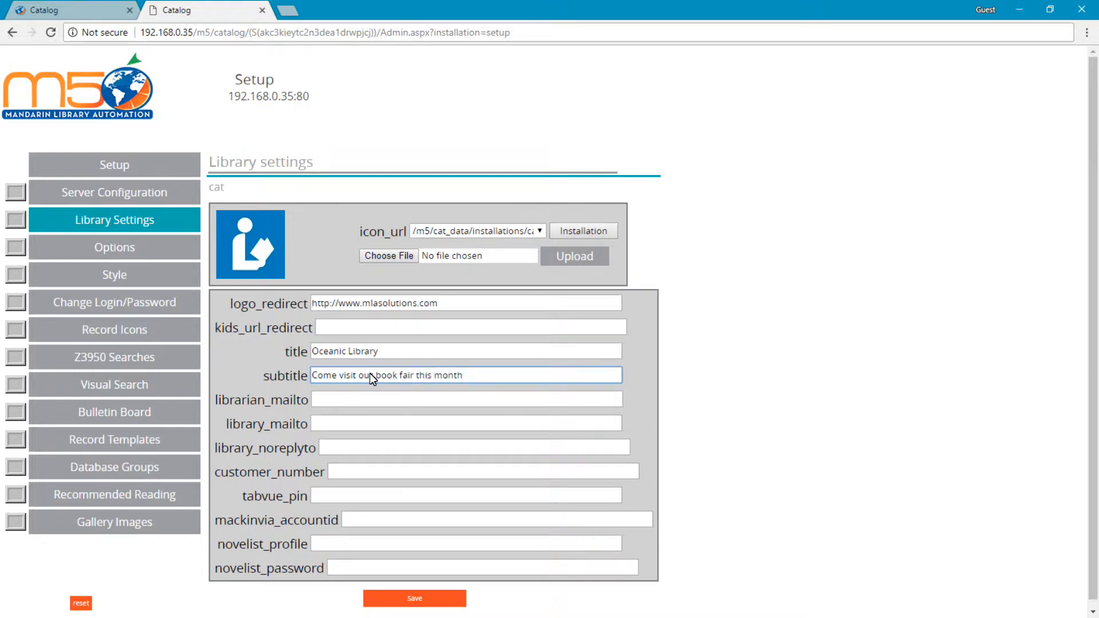
left_click(416, 599)
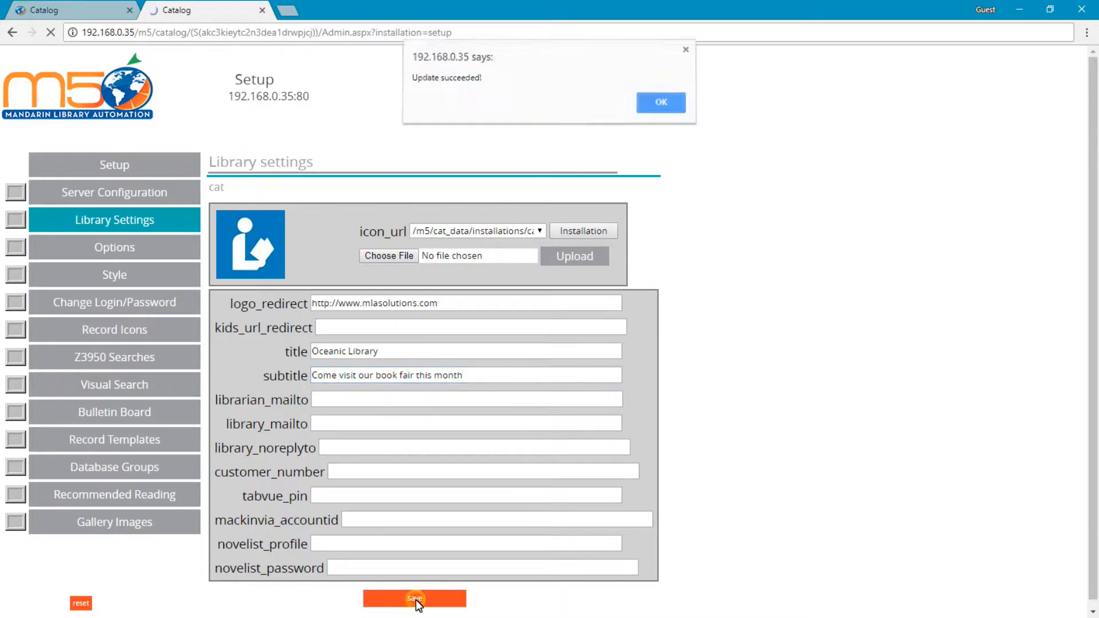
left_click(653, 112)
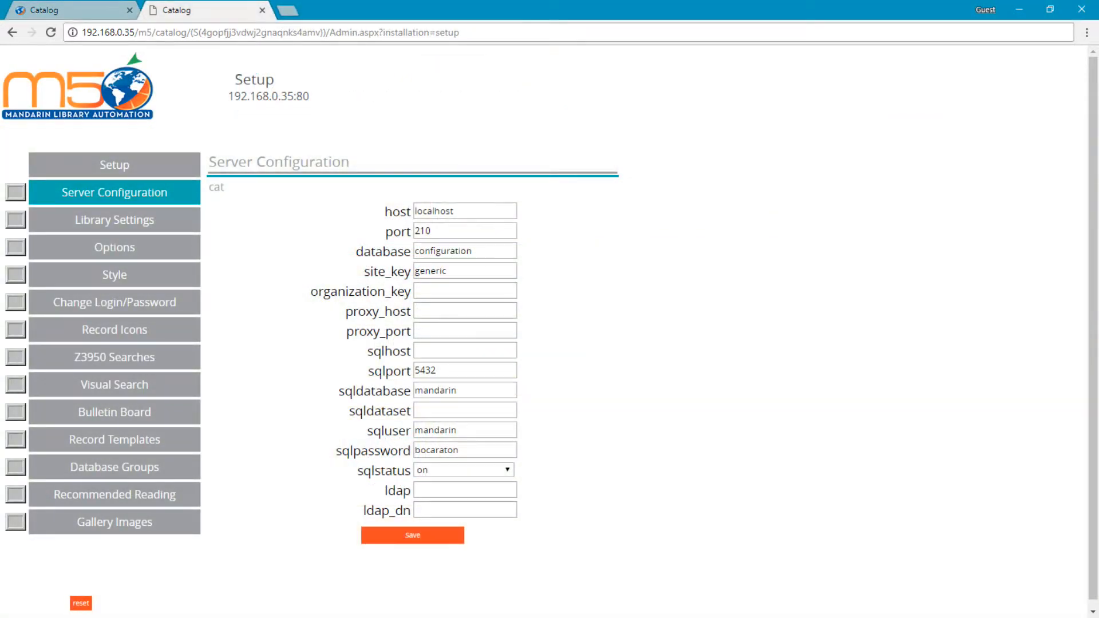
In the setup options, turn off the enable_fountas_pinnell, enable_accelerated_reader and enable_reading_counts reading levels and save.
left_click(101, 247)
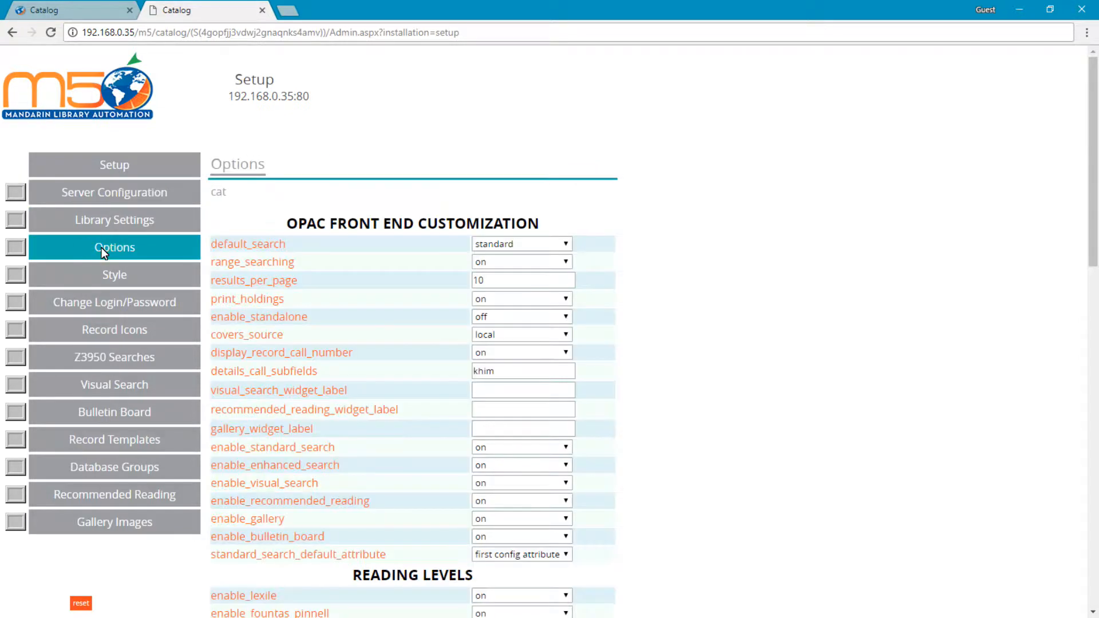
scroll(409, 291, "down", 6)
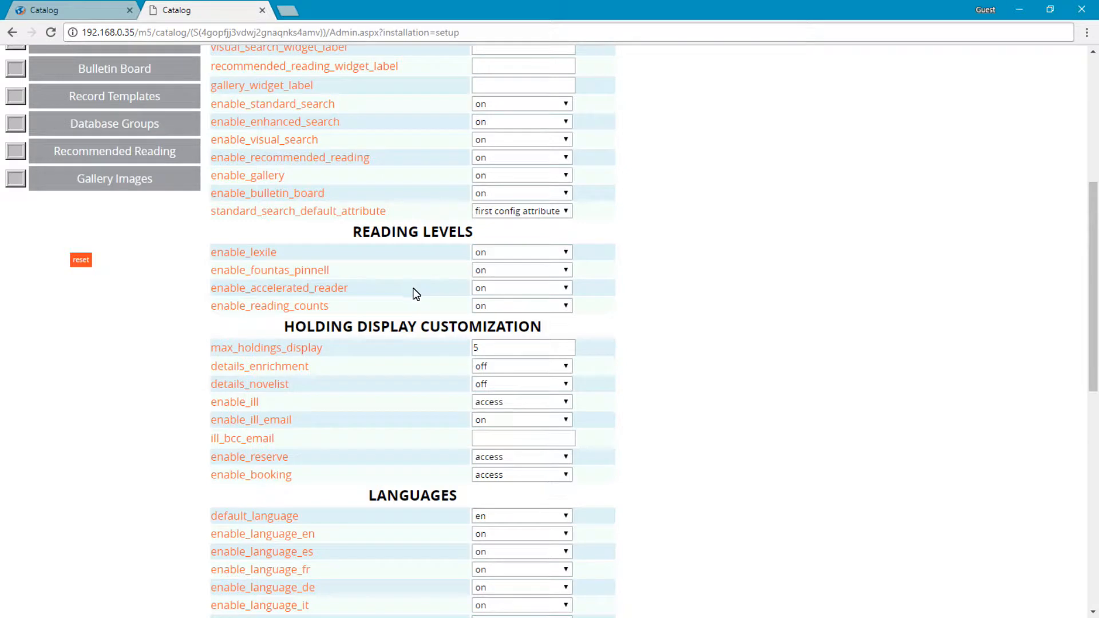
left_click(491, 273)
left_click(502, 300)
left_click(500, 291)
left_click(501, 314)
left_click(495, 306)
left_click(501, 333)
scroll(644, 333, "down", 7)
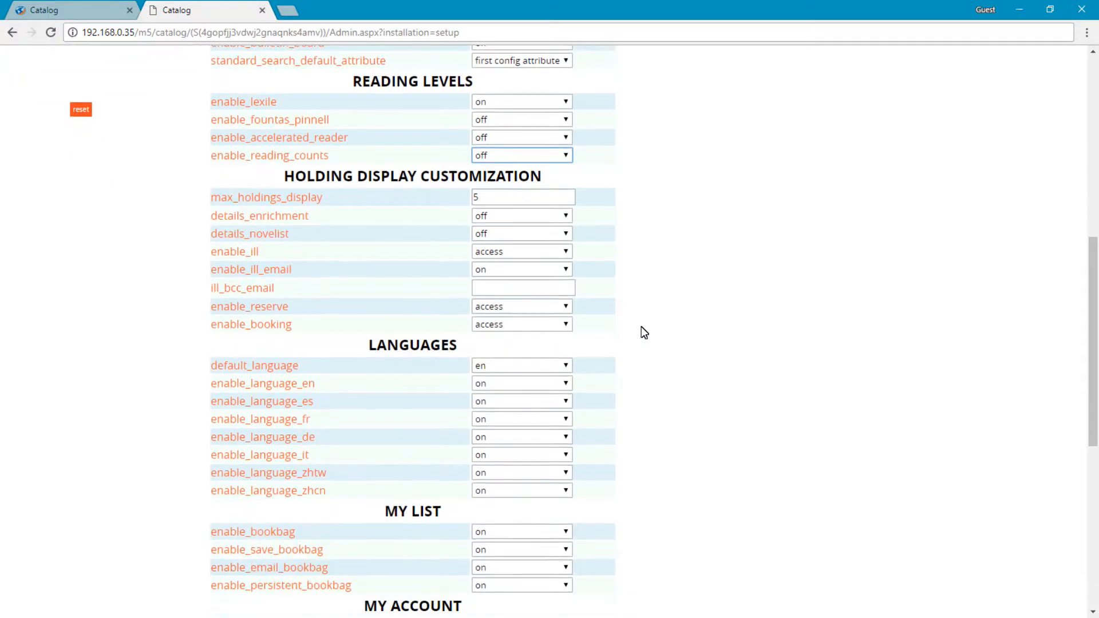
scroll(644, 332, "down", 3)
left_click(426, 599)
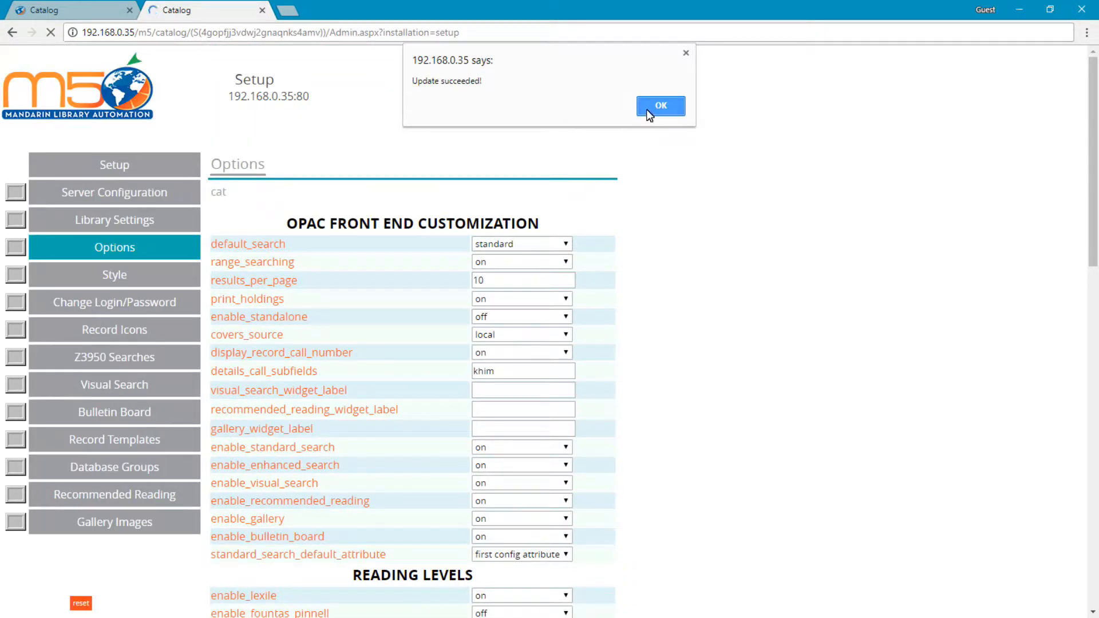
left_click(647, 113)
Switch to the catalog page, check the available reading programs and select lexile.
key("ctrl+1")
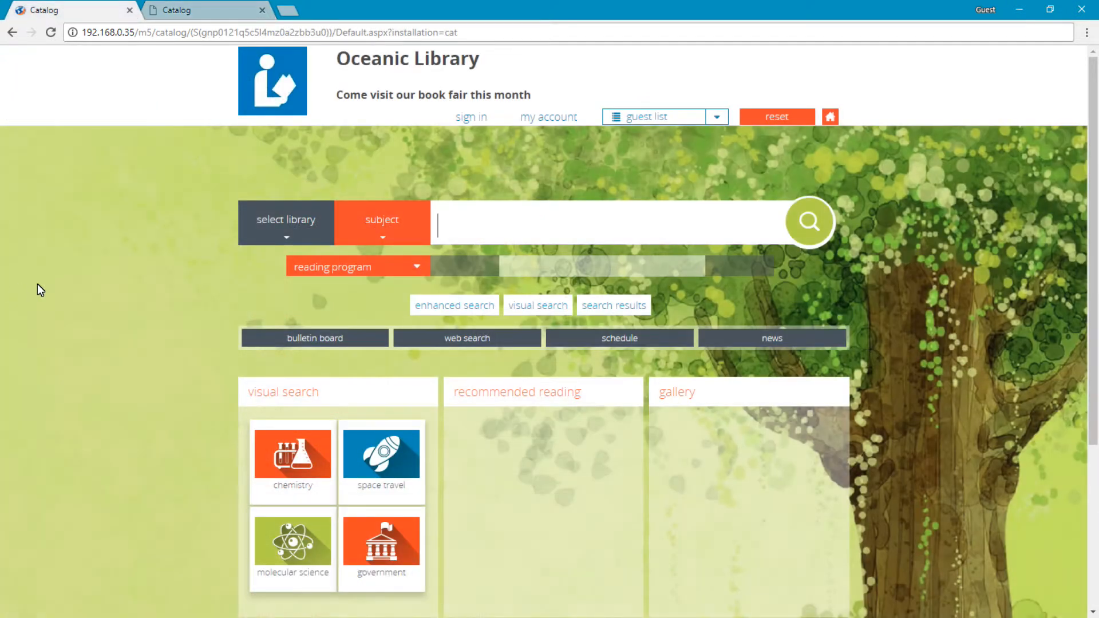
left_click(420, 266)
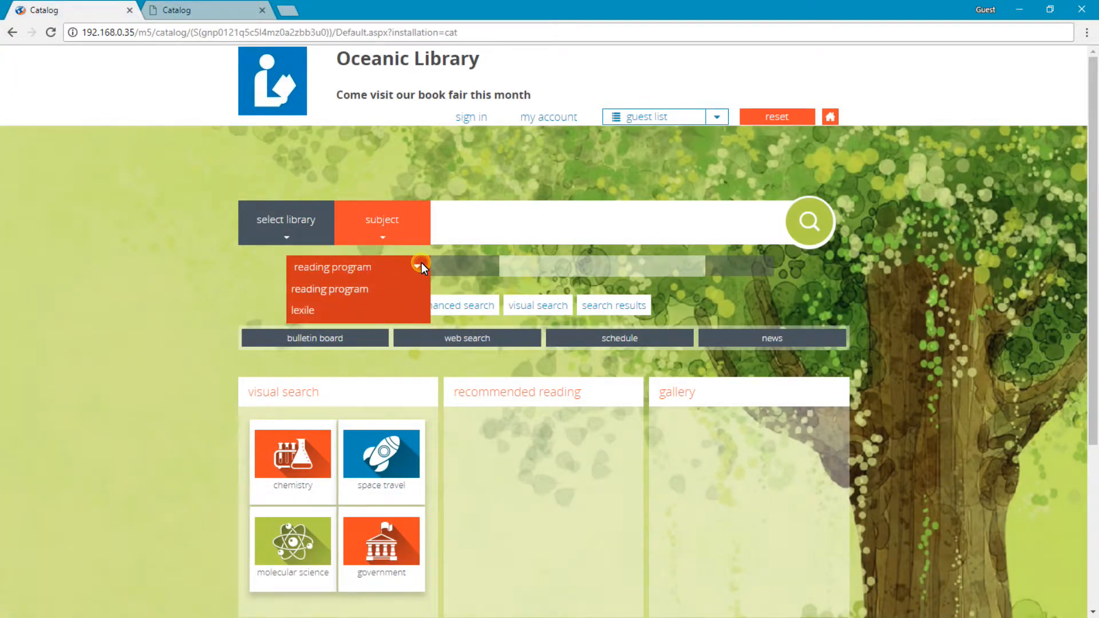
left_click(363, 316)
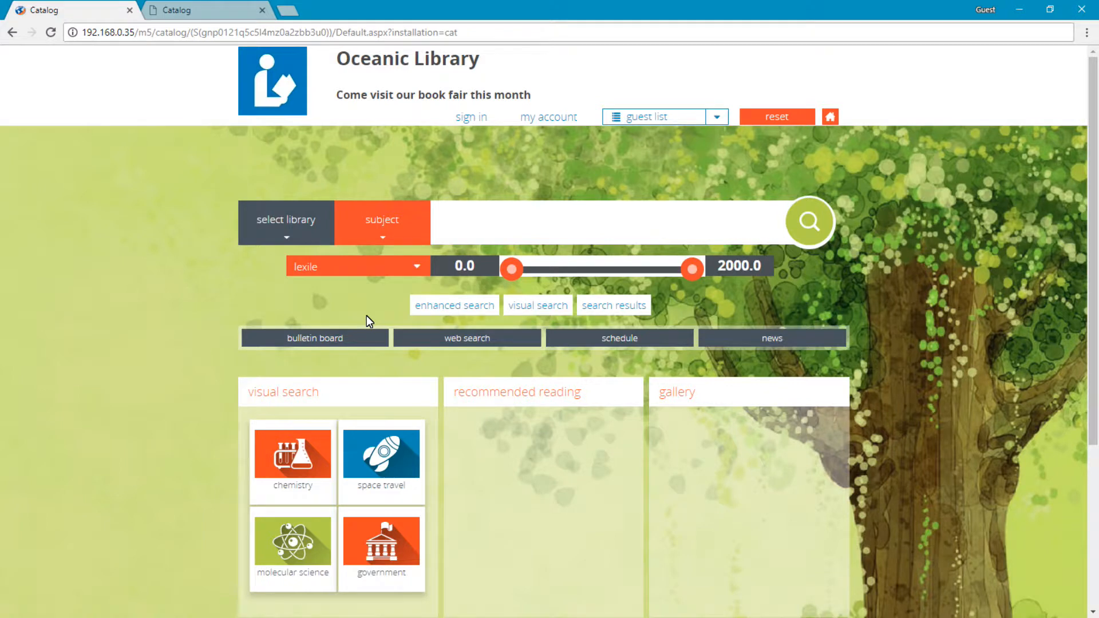
In the setup options, turn off the enable_lexile reading level, save, and reset the catalog page to check it.
left_click(165, 11)
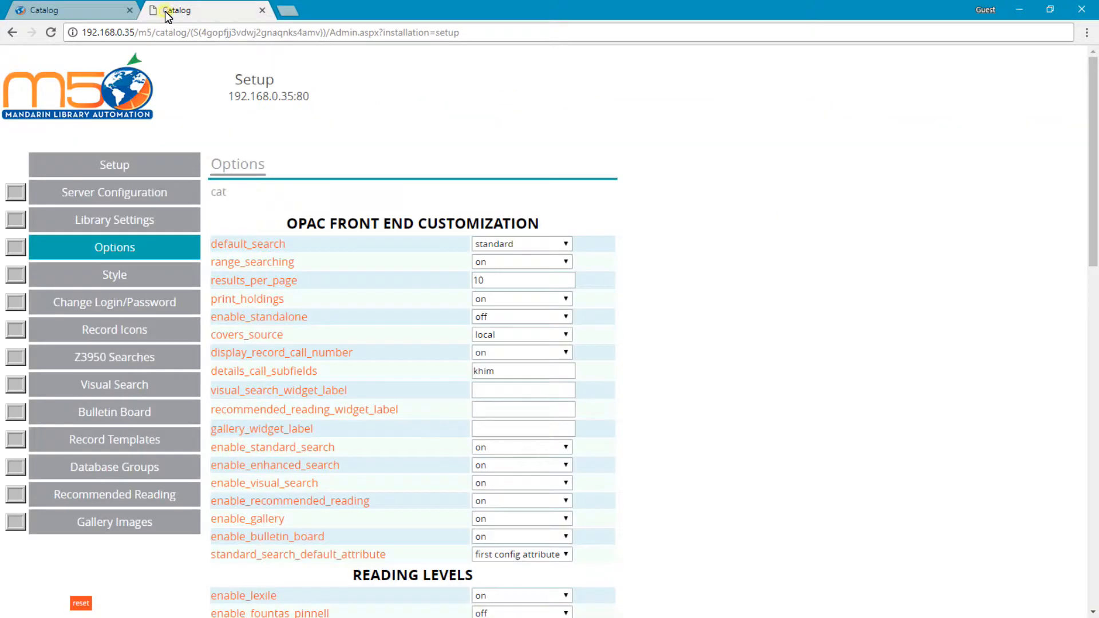
scroll(659, 228, "down", 6)
left_click(479, 252)
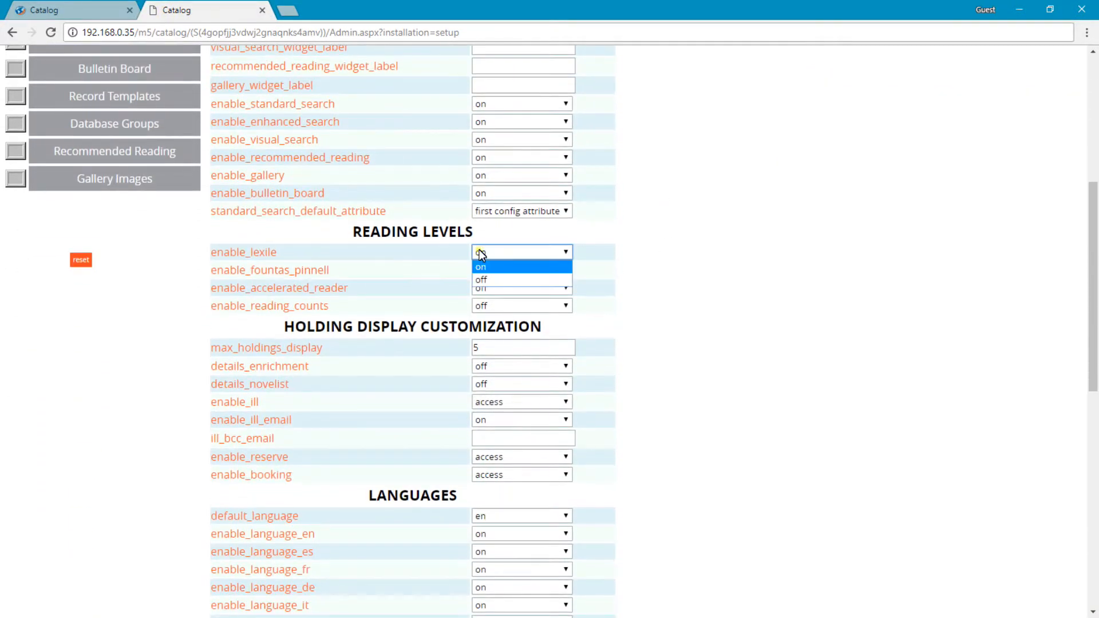
left_click(503, 279)
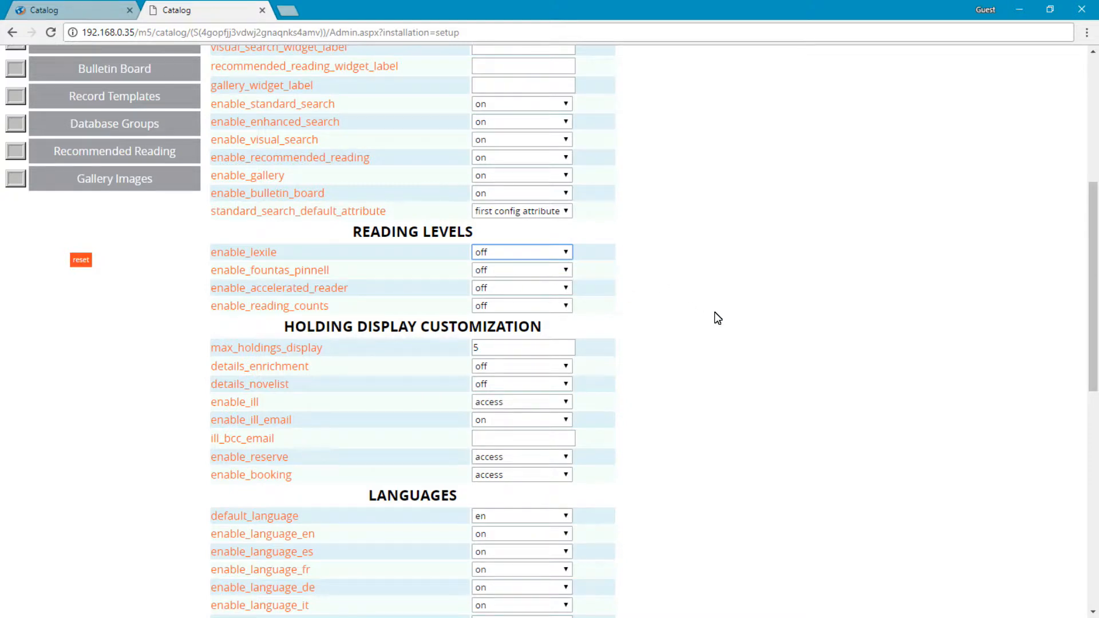
scroll(716, 315, "down", 3)
scroll(716, 315, "down", 7)
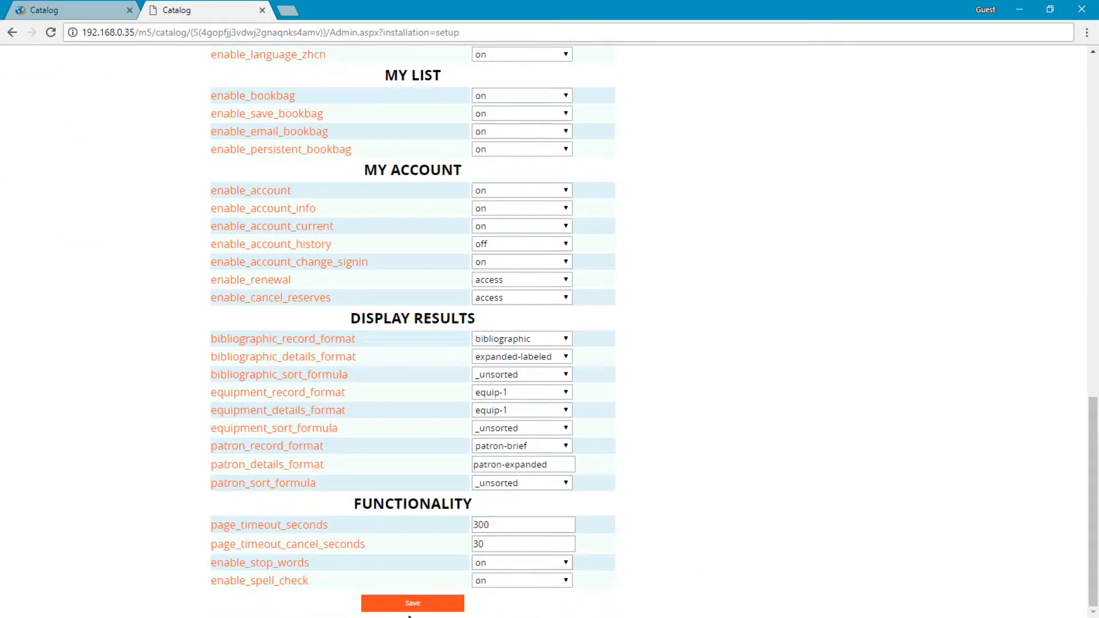
left_click(412, 604)
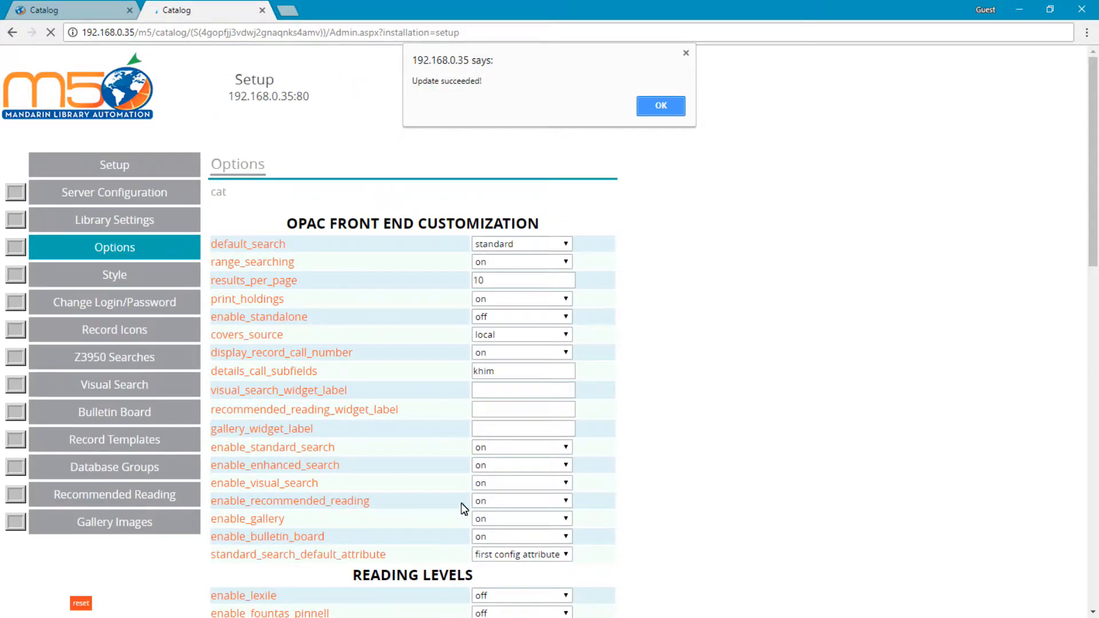
left_click(663, 107)
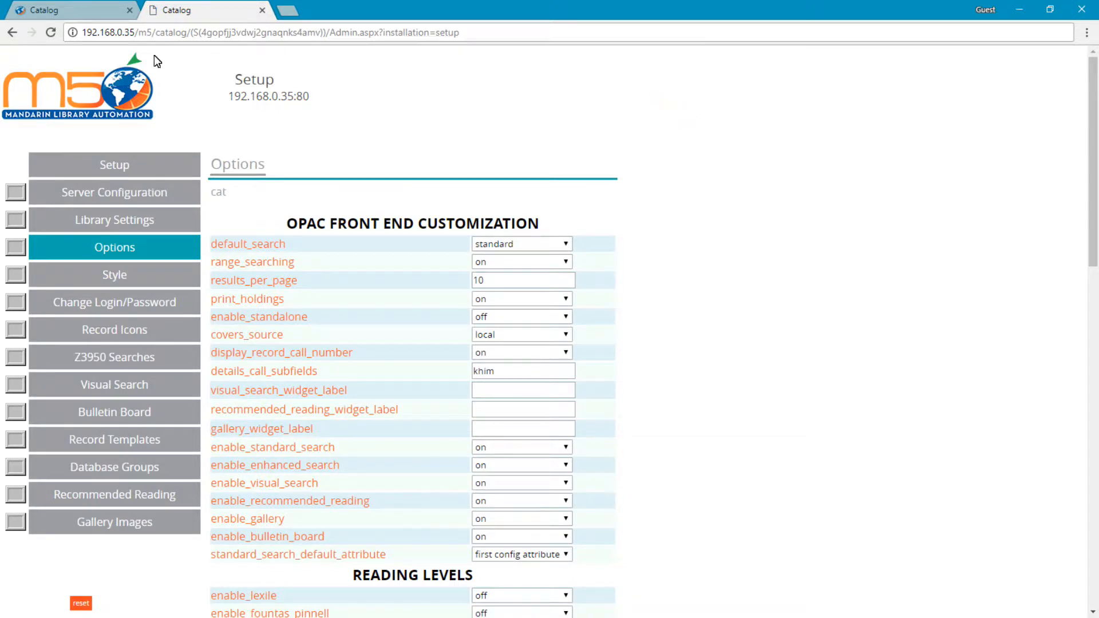
left_click(85, 13)
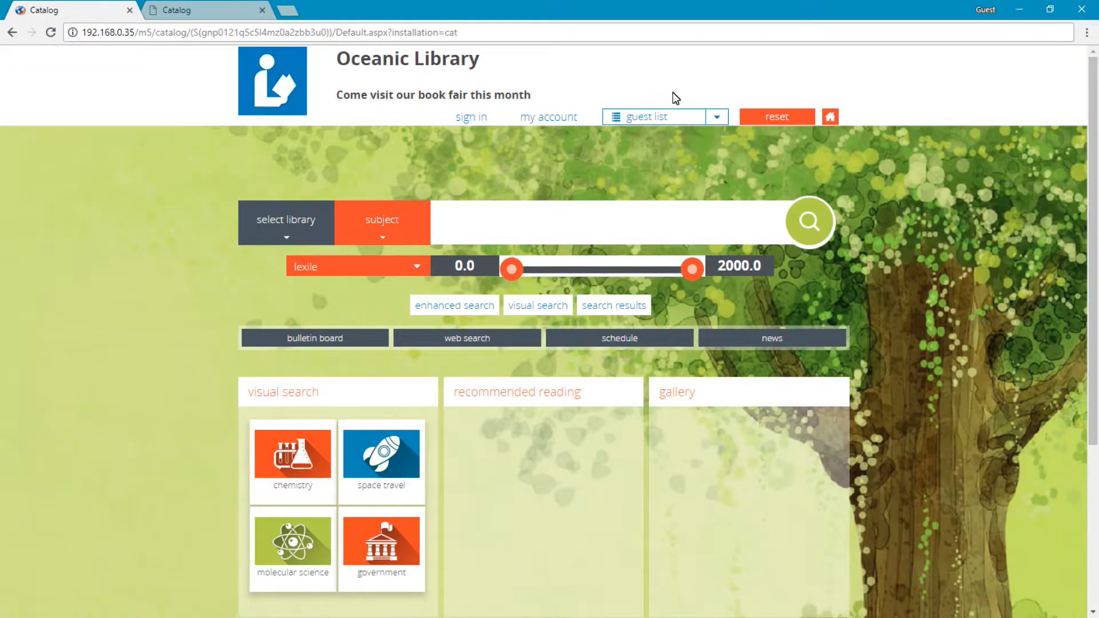
left_click(778, 115)
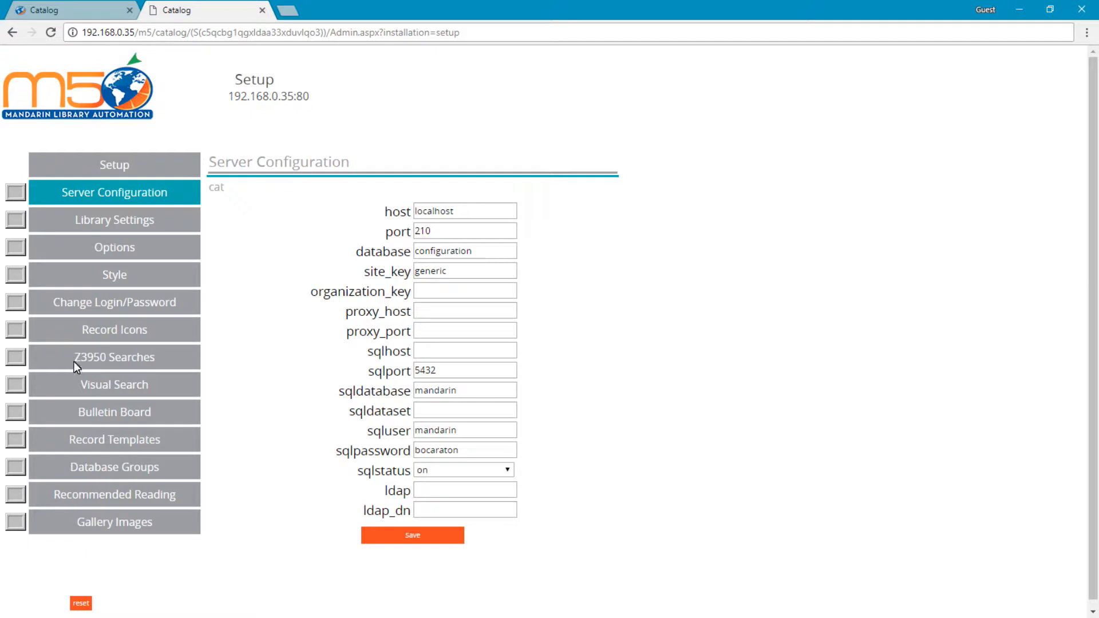
In the setup site's bulletin board settings, set the English name of Button 1 to "MLA Solutions".
left_click(108, 412)
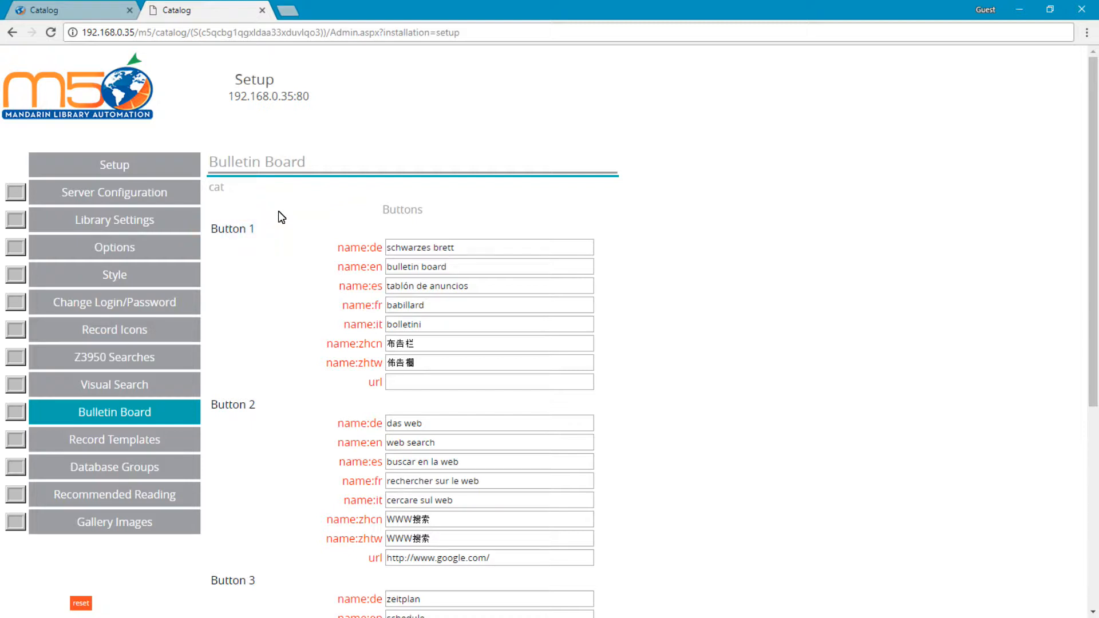
left_click(460, 270)
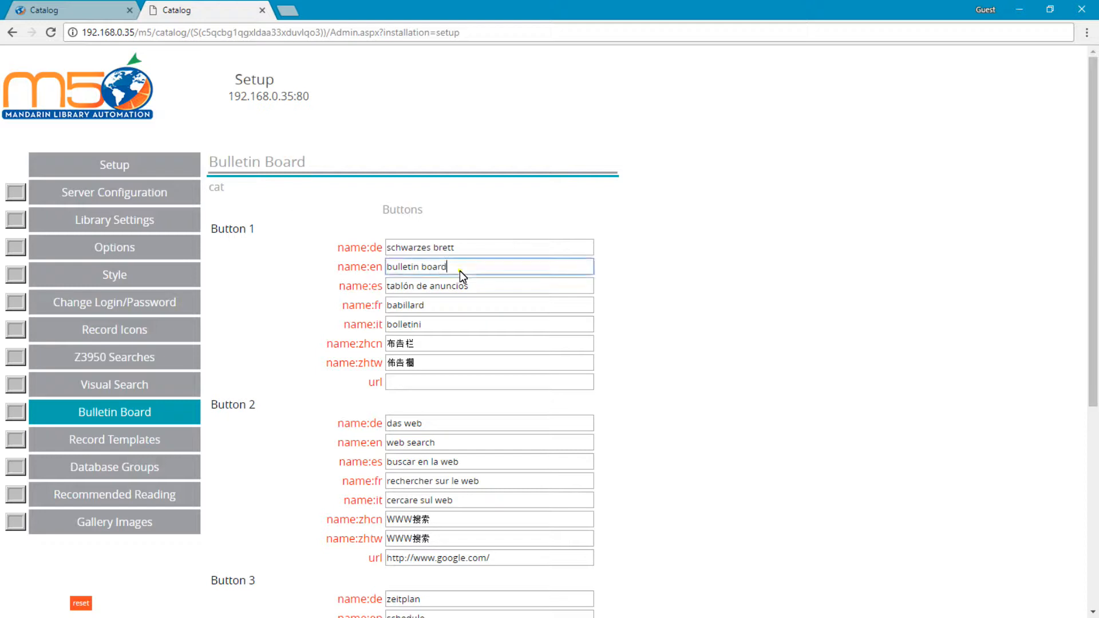
triple_click(459, 270)
type("MLA")
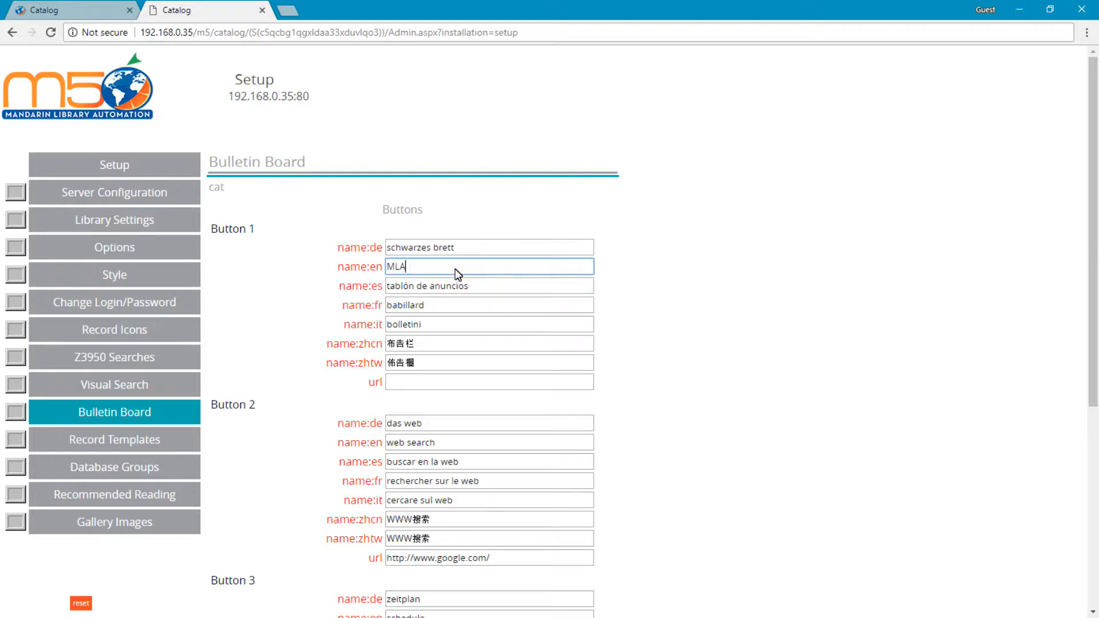
type(" Solutions")
left_click(452, 386)
type("http")
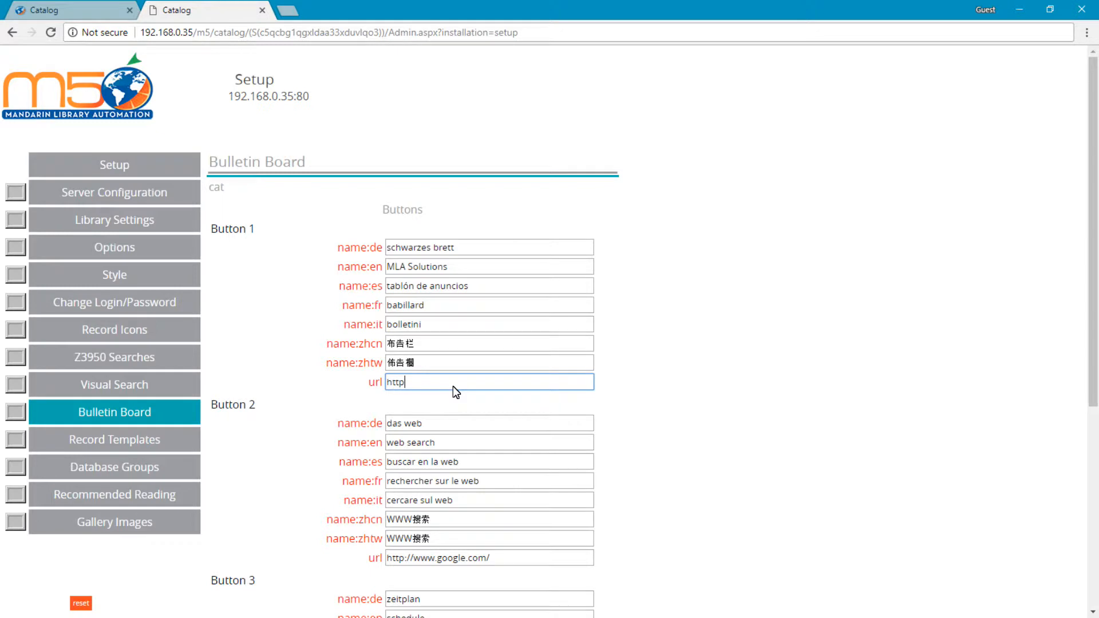
type("://www.mlasolutions.com")
scroll(700, 386, "down", 6)
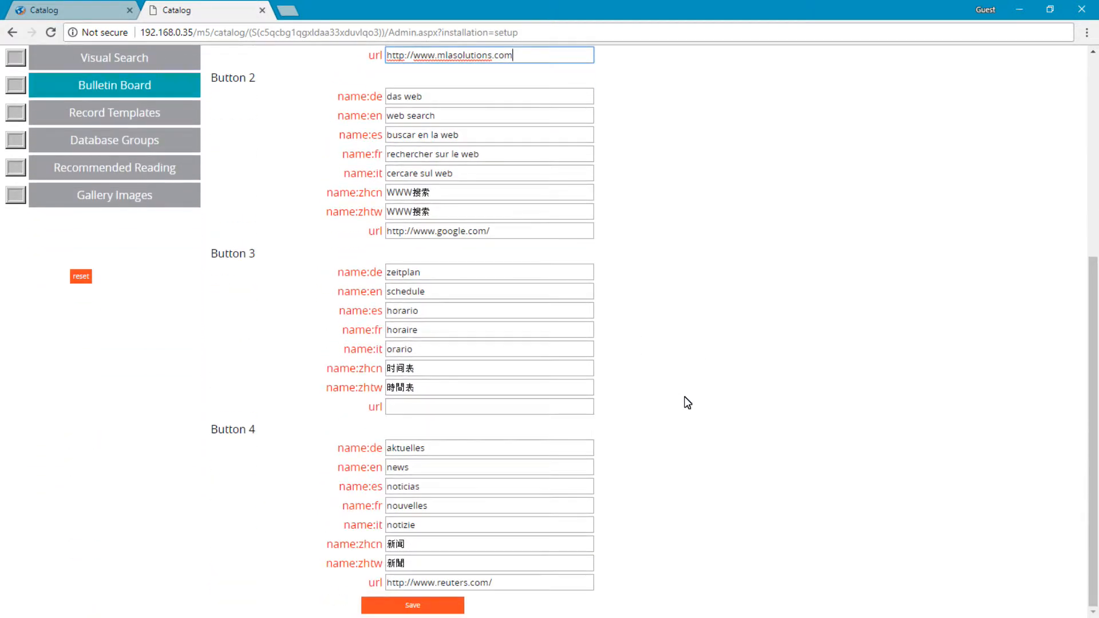
left_click(406, 607)
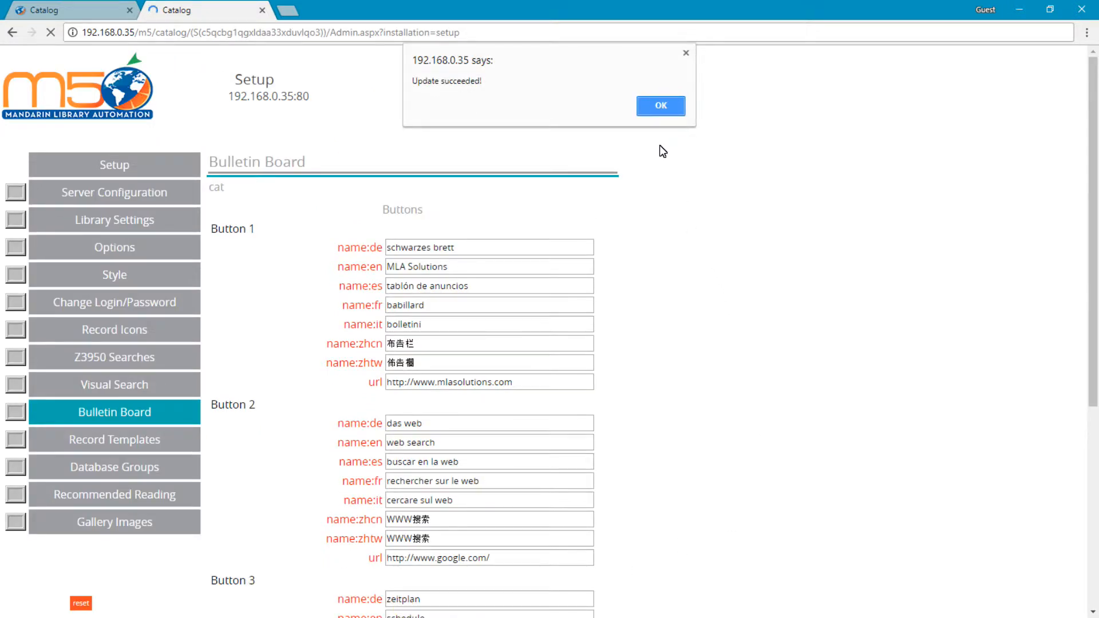
left_click(666, 110)
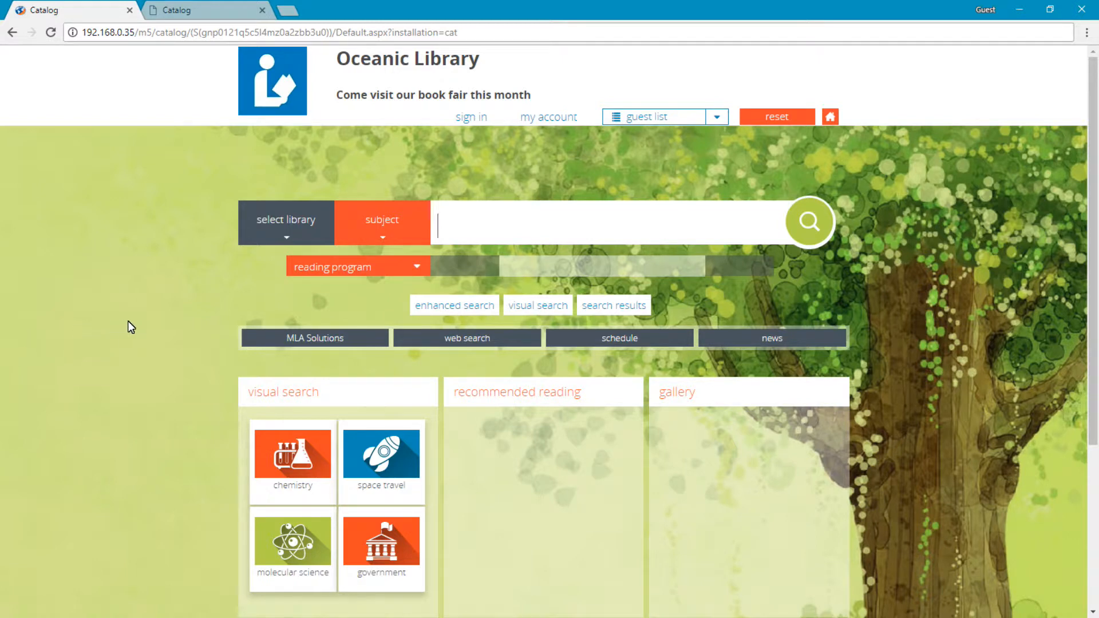
left_click(274, 338)
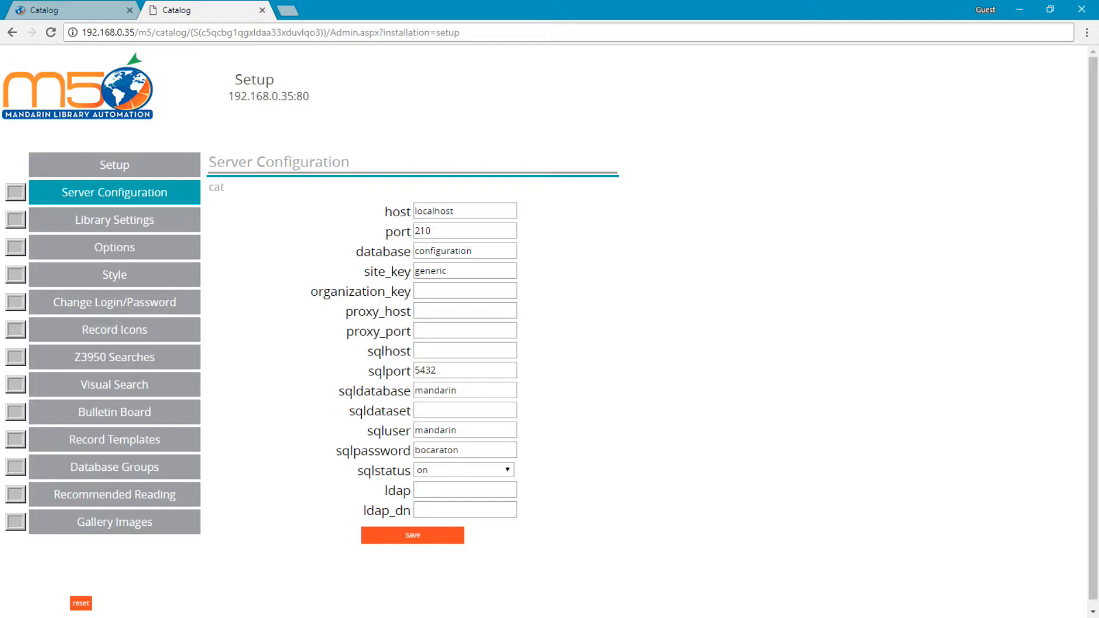
In the setup options, turn off enable_bulletin_board, save, and reset the catalog page to check it.
left_click(127, 249)
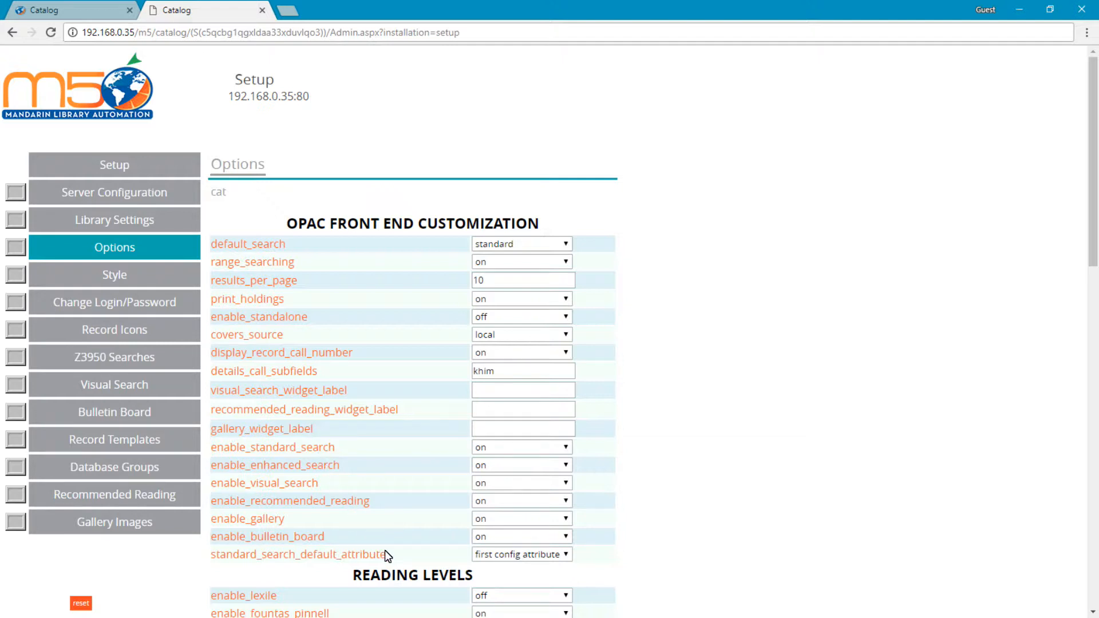
left_click(486, 536)
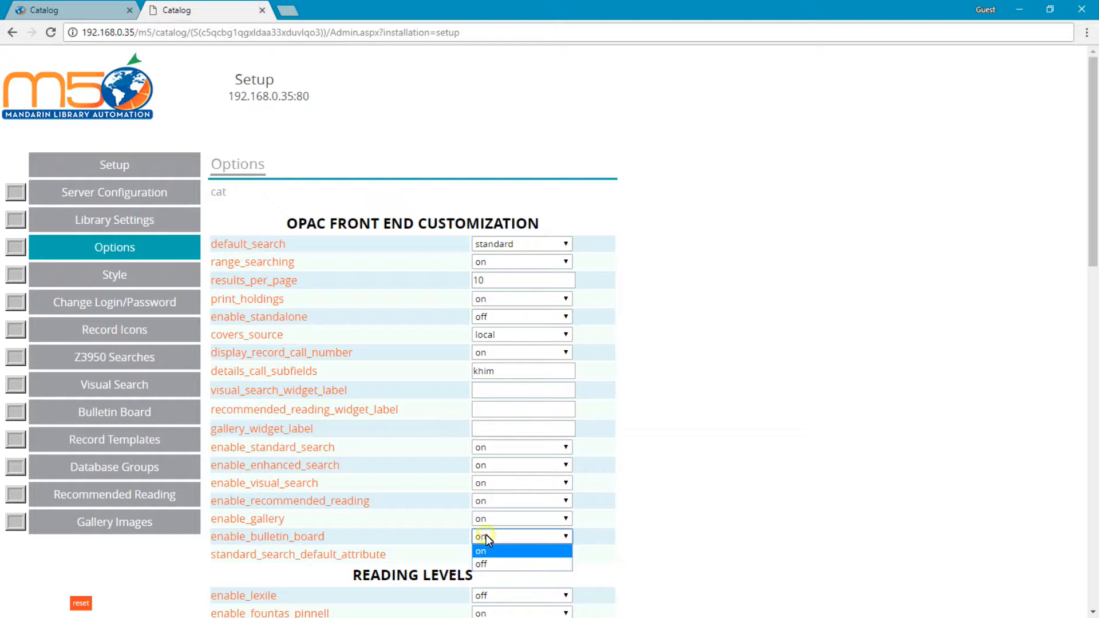
left_click(502, 560)
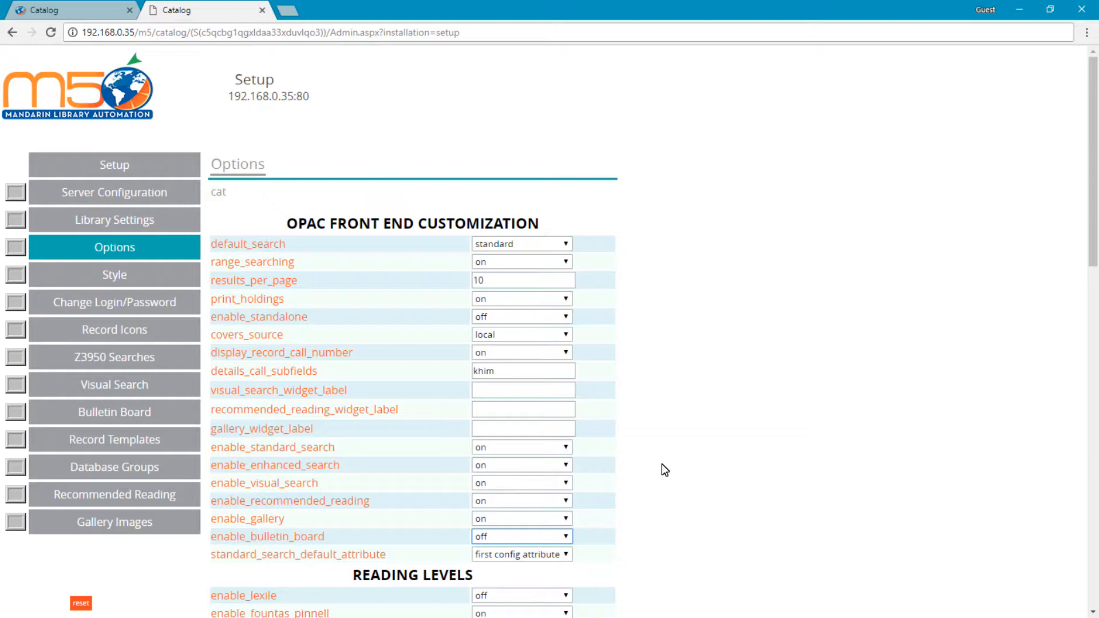
scroll(662, 465, "down", 16)
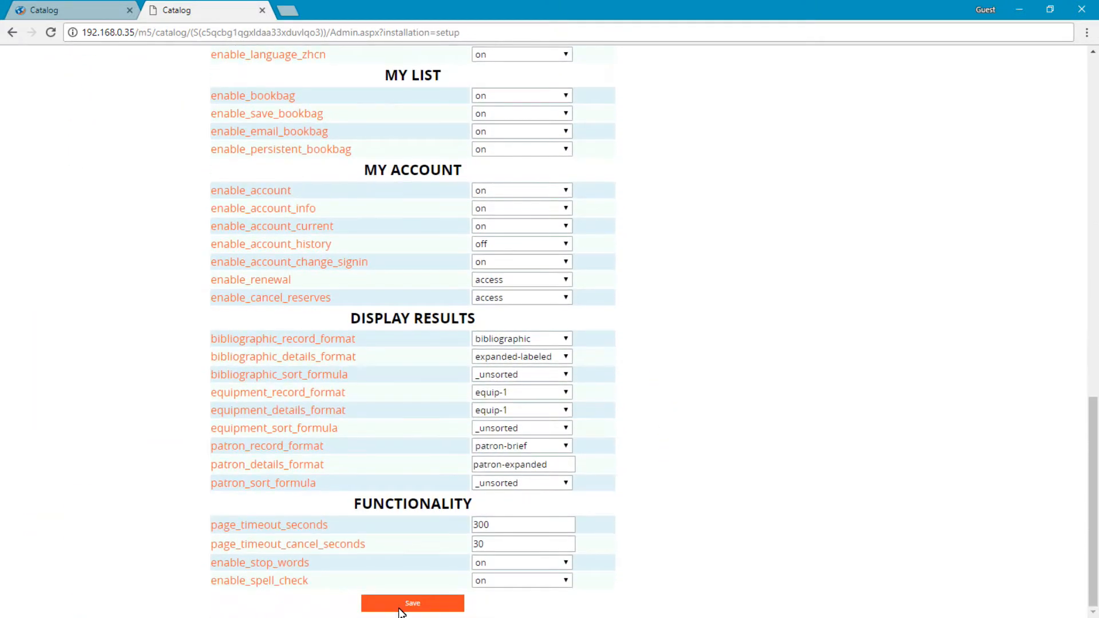
left_click(420, 604)
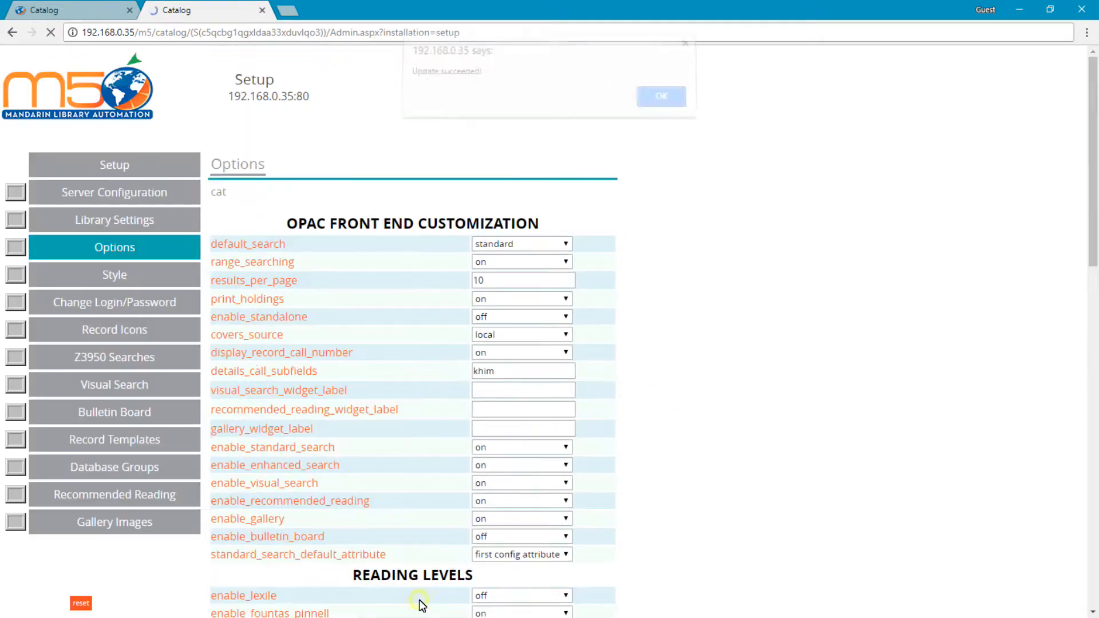
left_click(662, 104)
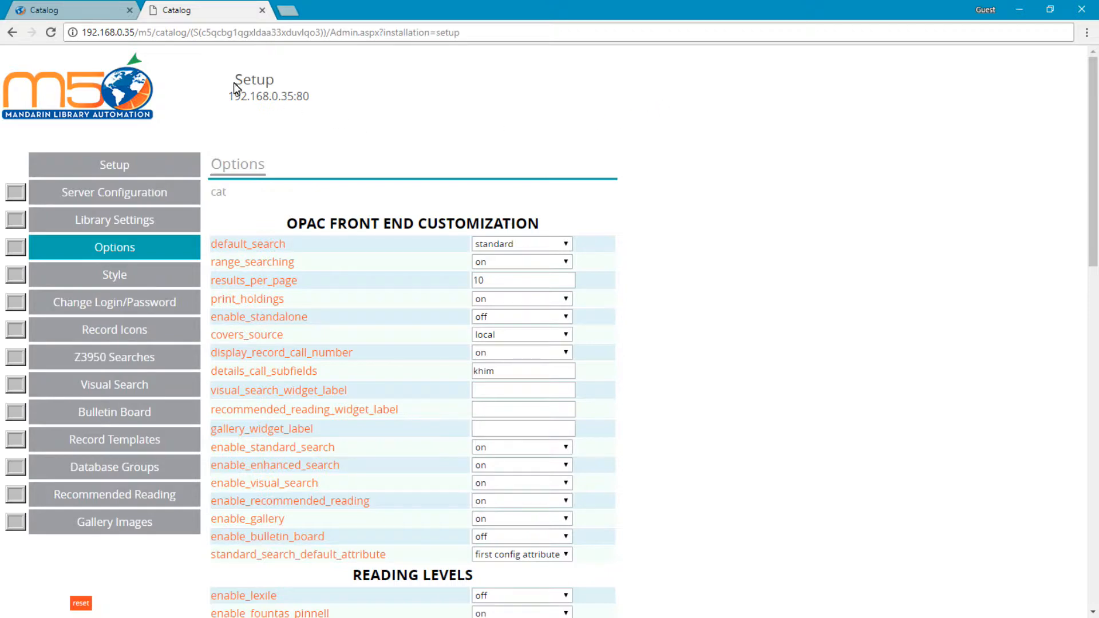
left_click(81, 19)
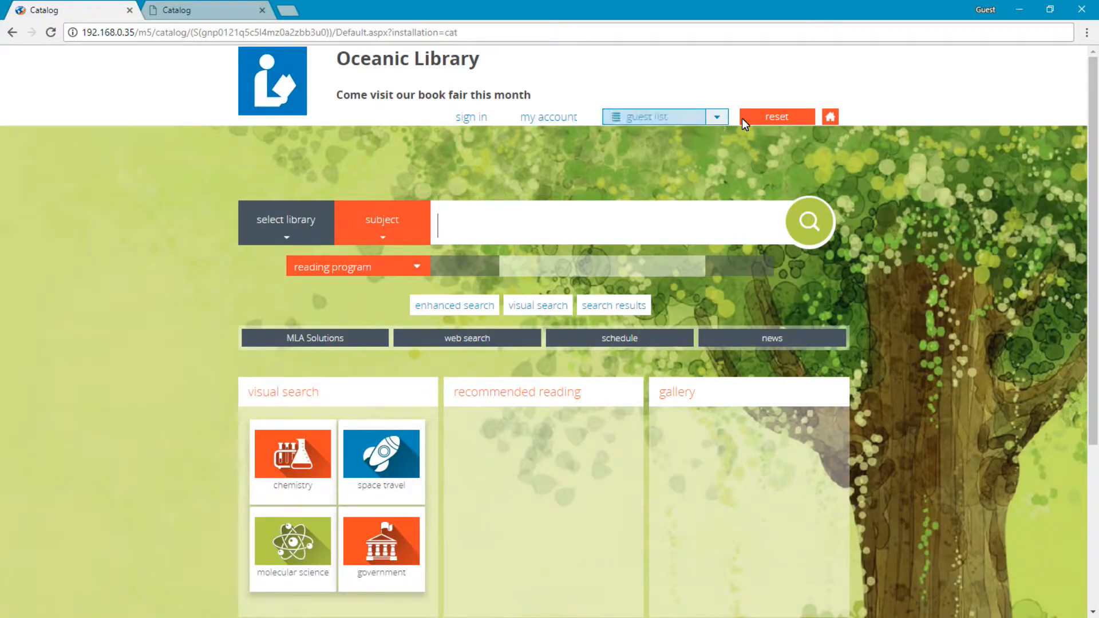
left_click(761, 118)
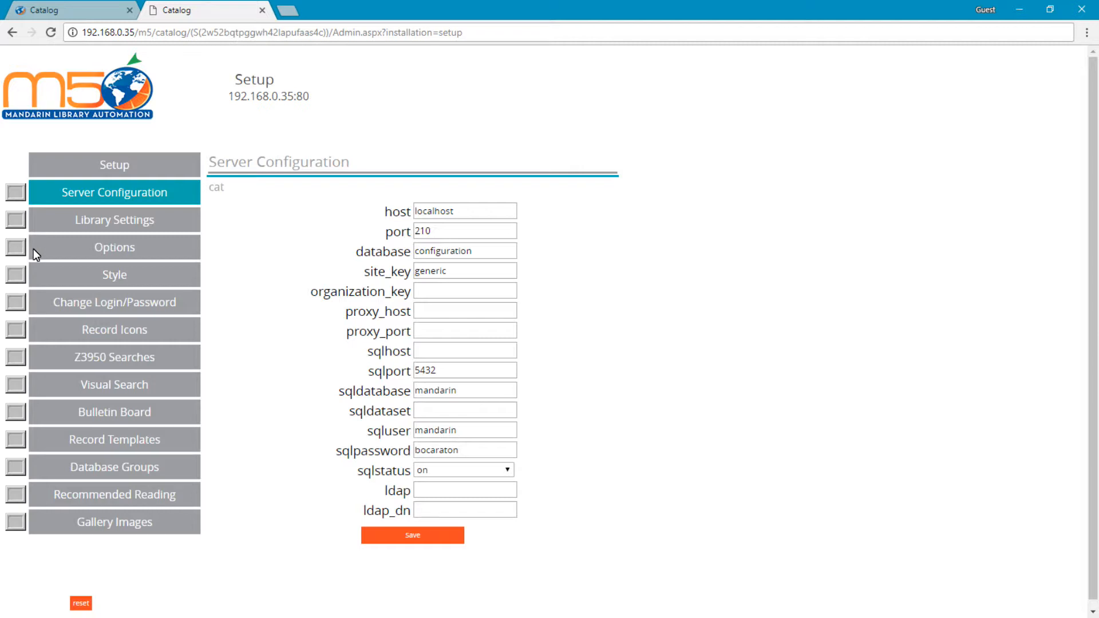
In the setup options, turn off enable_visual_search, save, and reset the catalog page to check it.
left_click(58, 249)
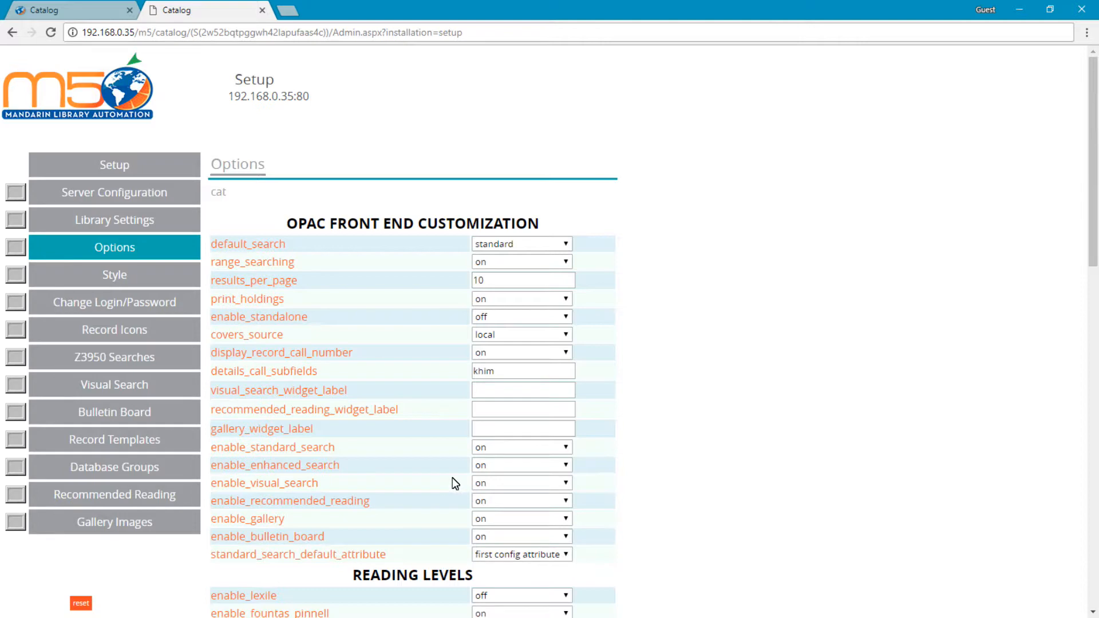
left_click(487, 484)
left_click(504, 510)
scroll(622, 504, "down", 4)
scroll(622, 504, "down", 12)
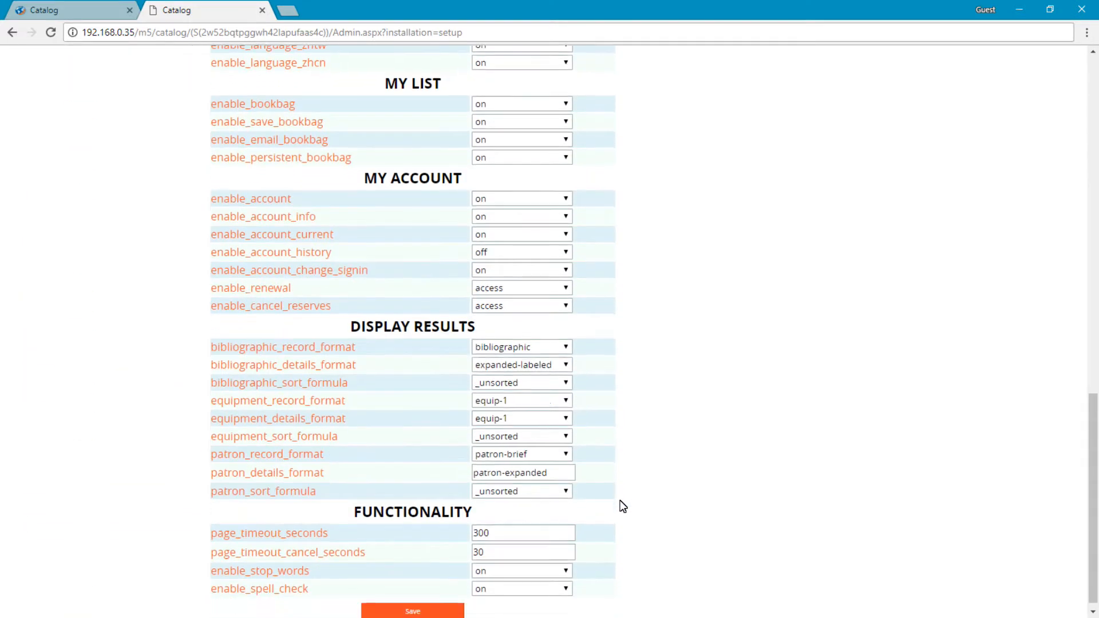
left_click(410, 604)
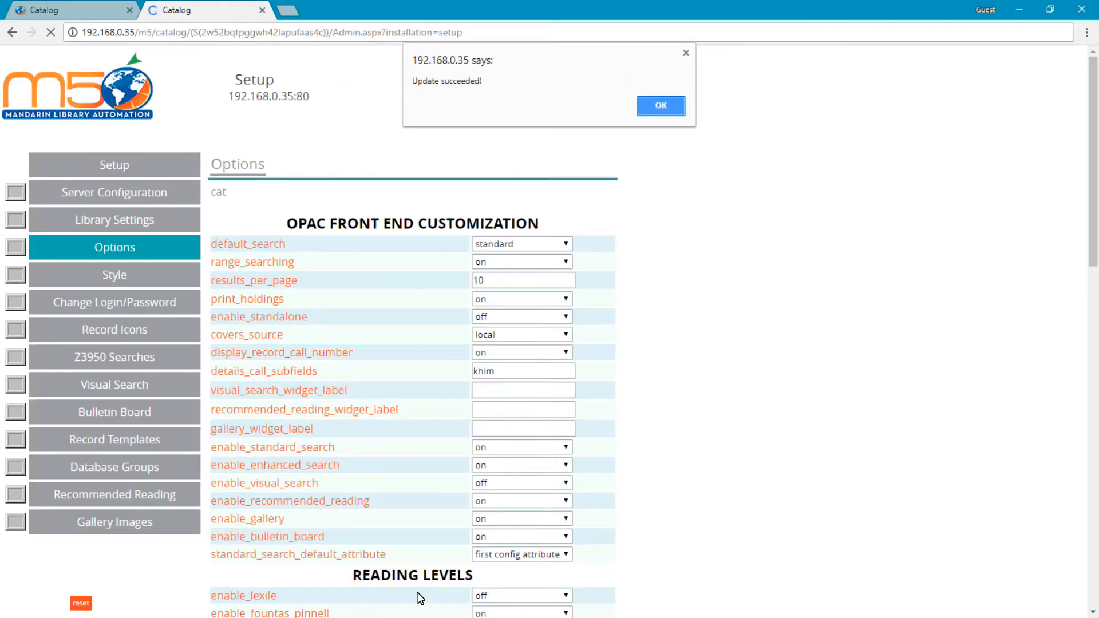
left_click(662, 105)
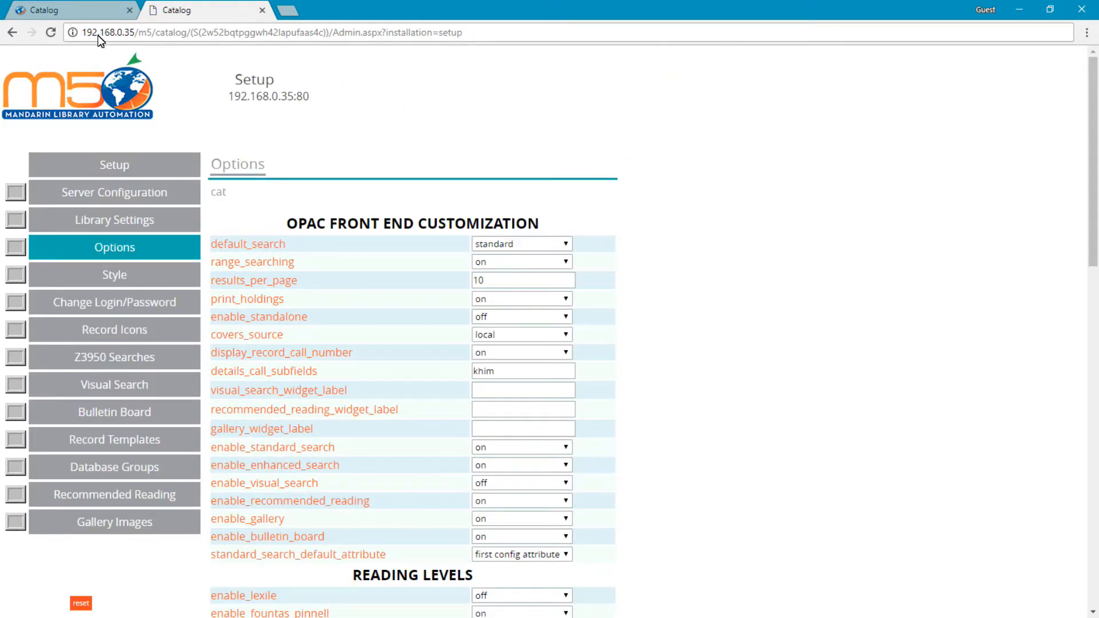
left_click(82, 13)
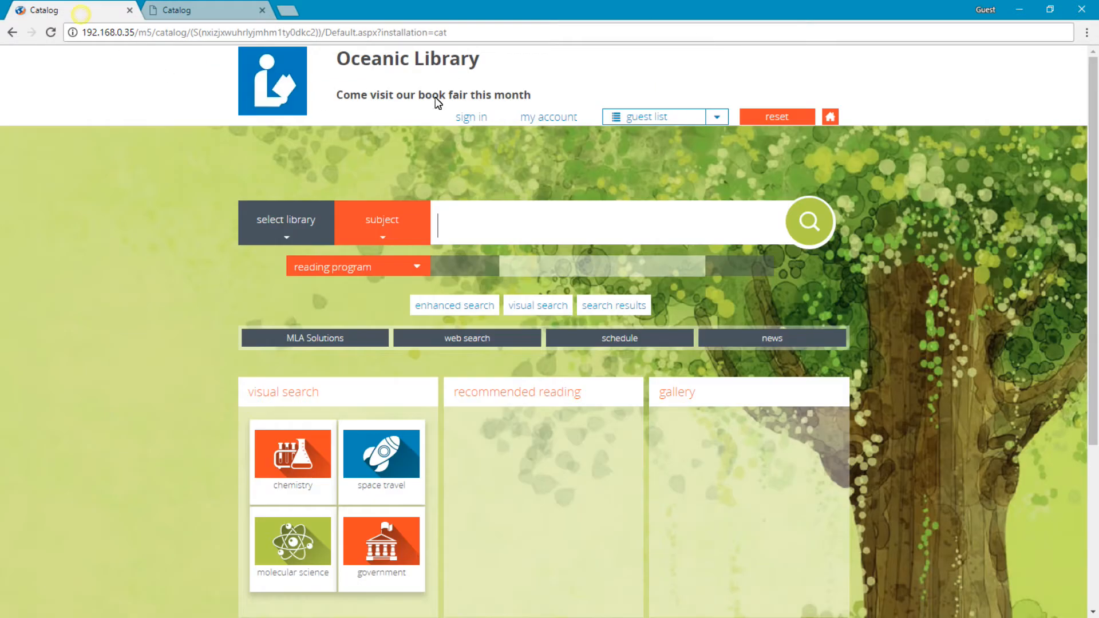
left_click(777, 115)
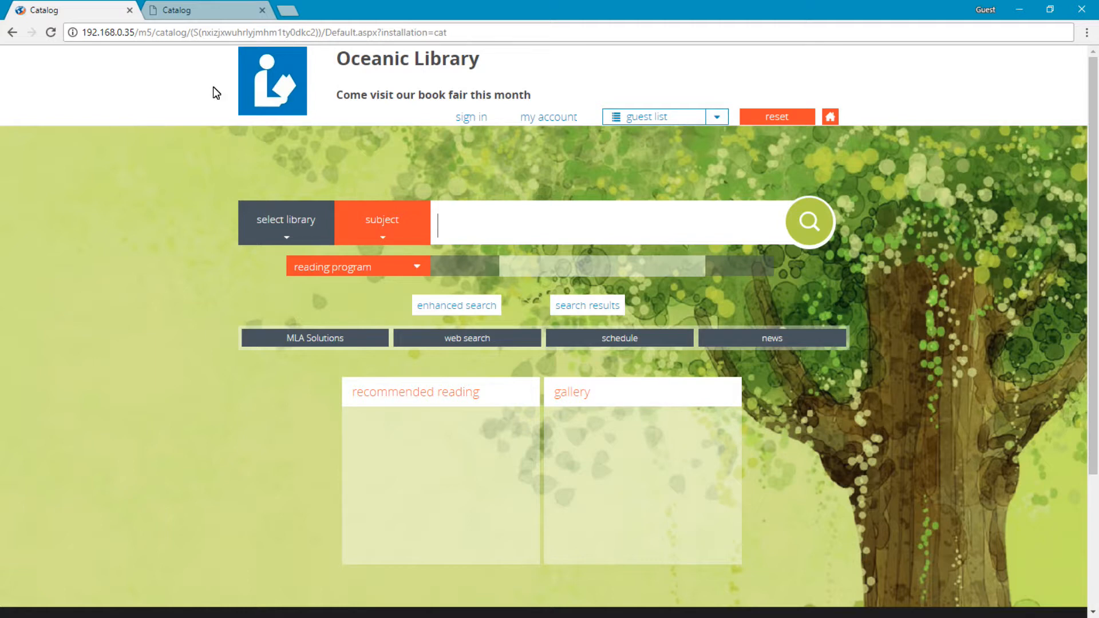
In the setup options, set recommended_reading_widget_label to "new books", save, and reset the catalog page to check it.
left_click(160, 12)
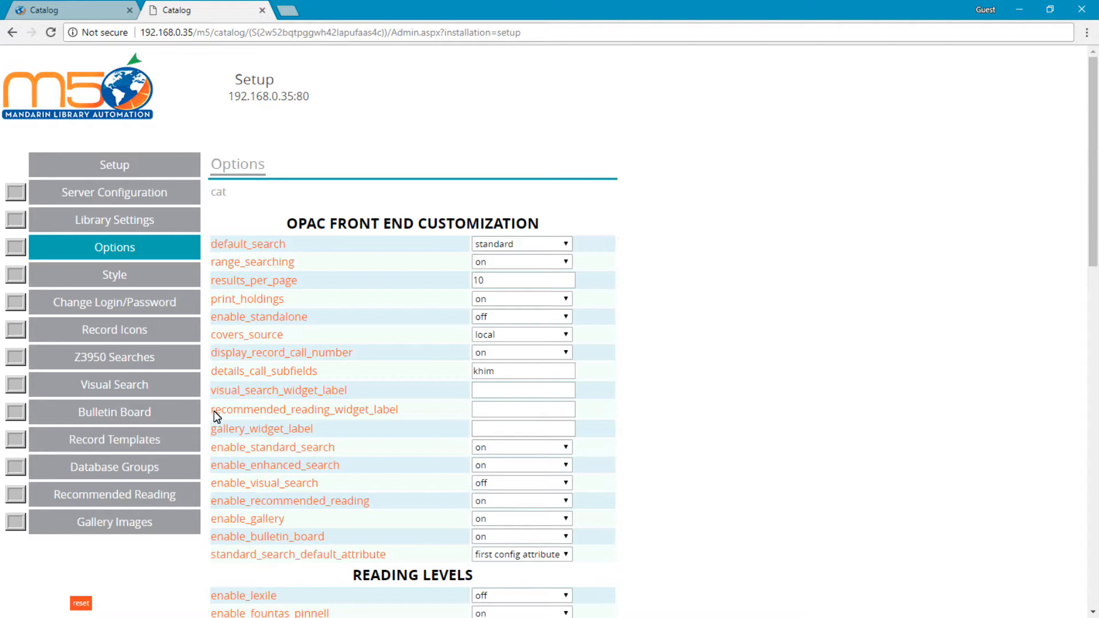
left_click(495, 411)
type("new books")
scroll(807, 406, "down", 12)
scroll(797, 423, "down", 5)
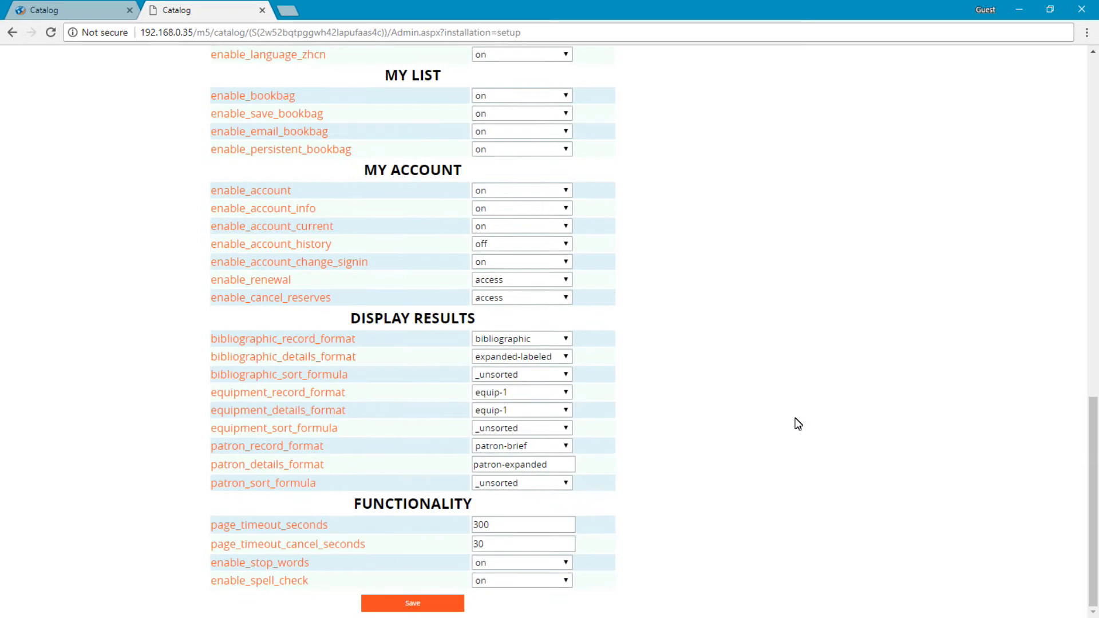
left_click(448, 601)
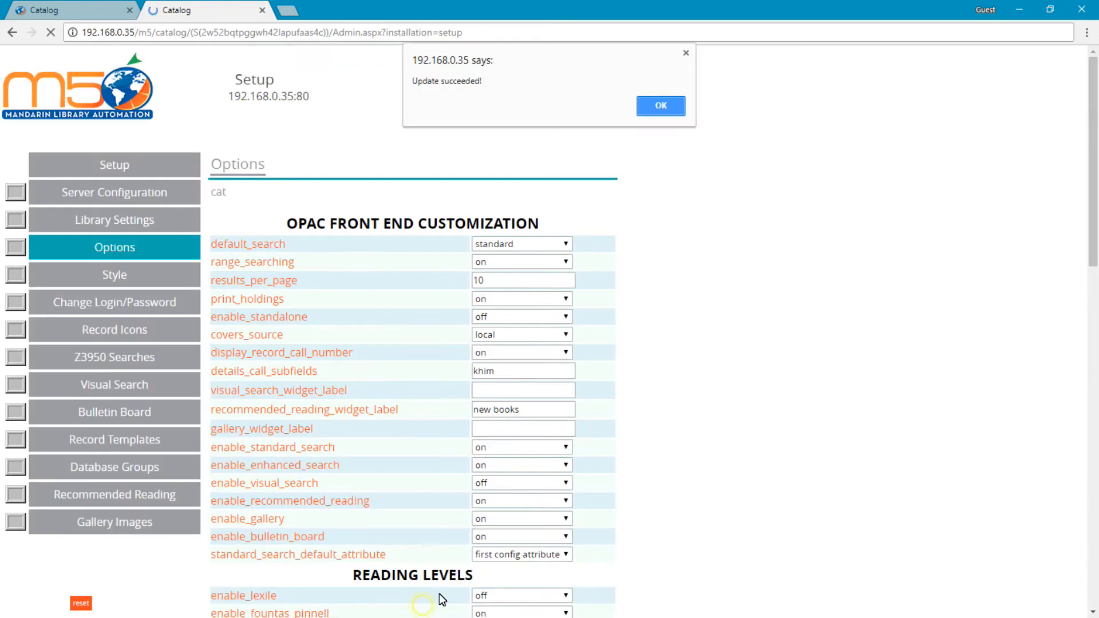
left_click(657, 109)
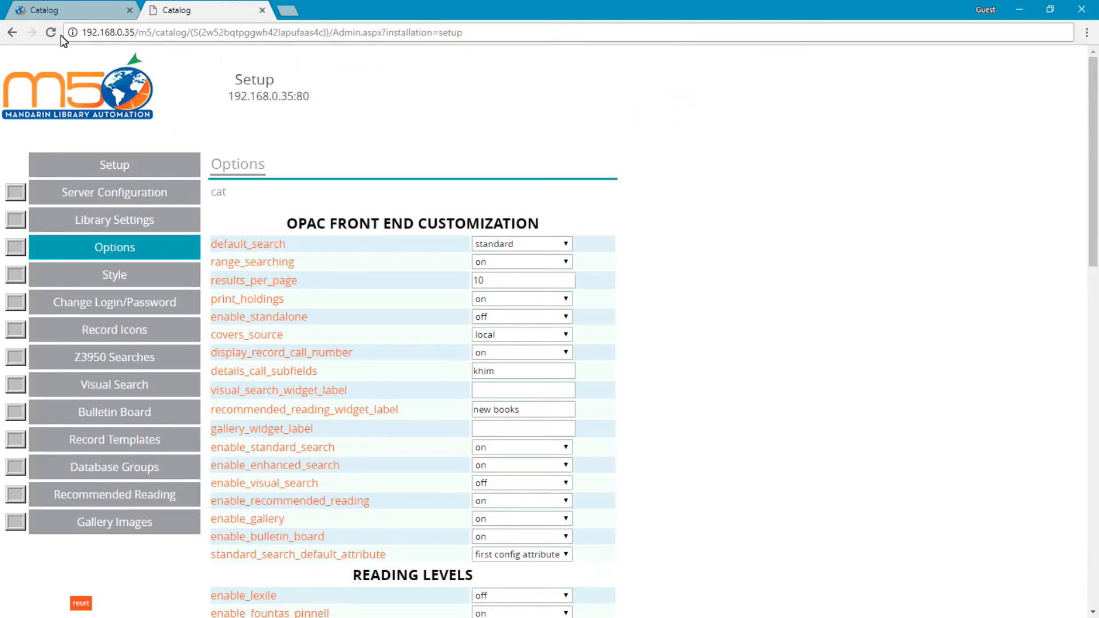
left_click(47, 10)
left_click(771, 119)
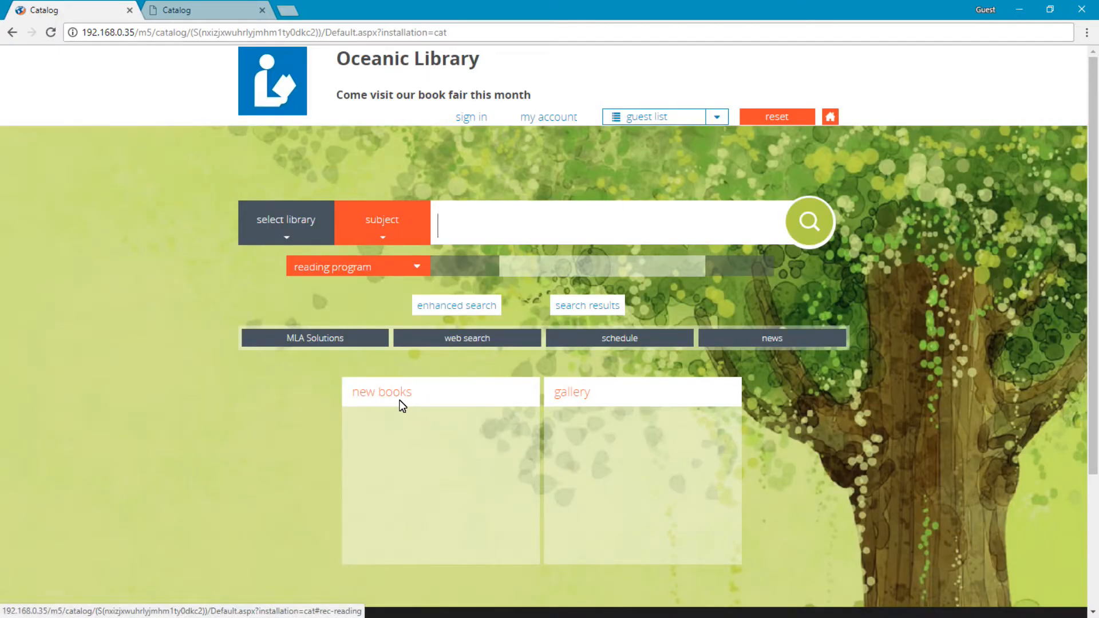
left_click(164, 15)
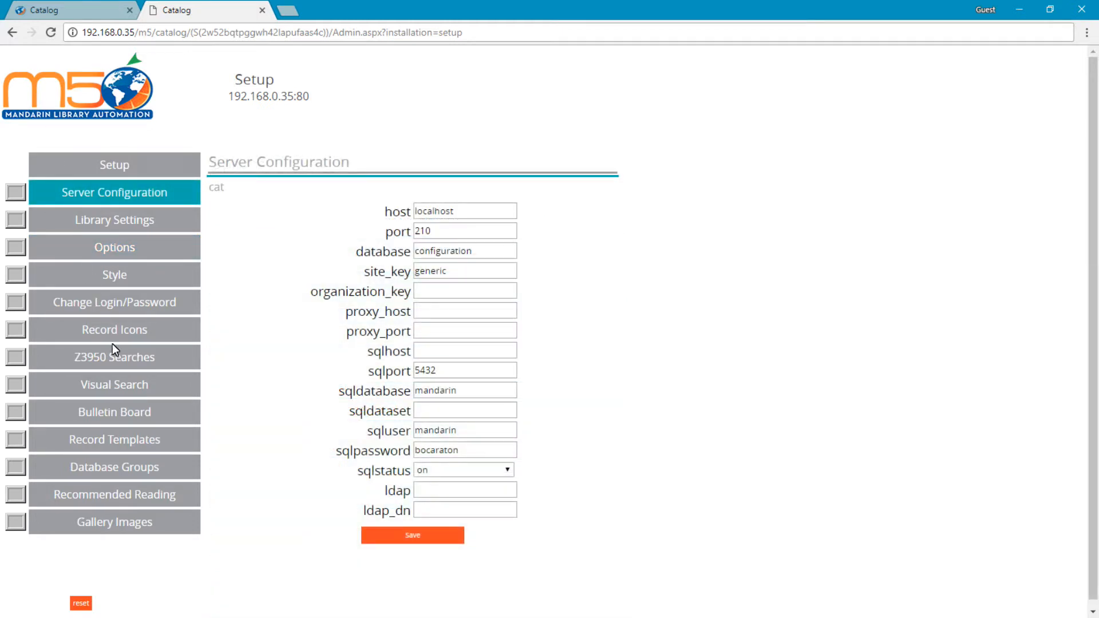
left_click(139, 500)
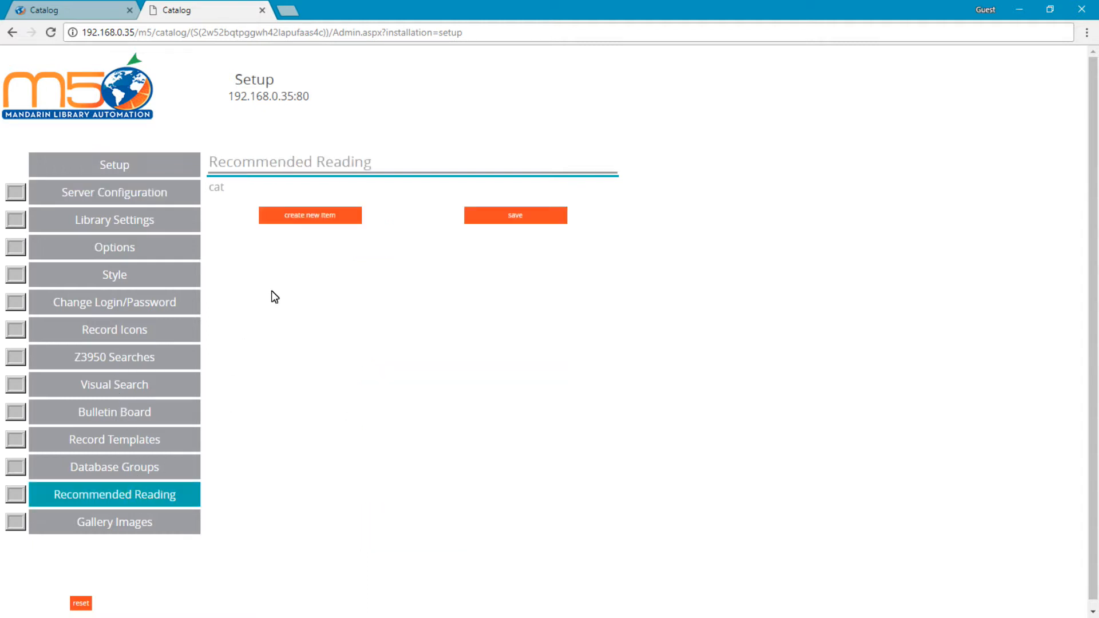
left_click(298, 221)
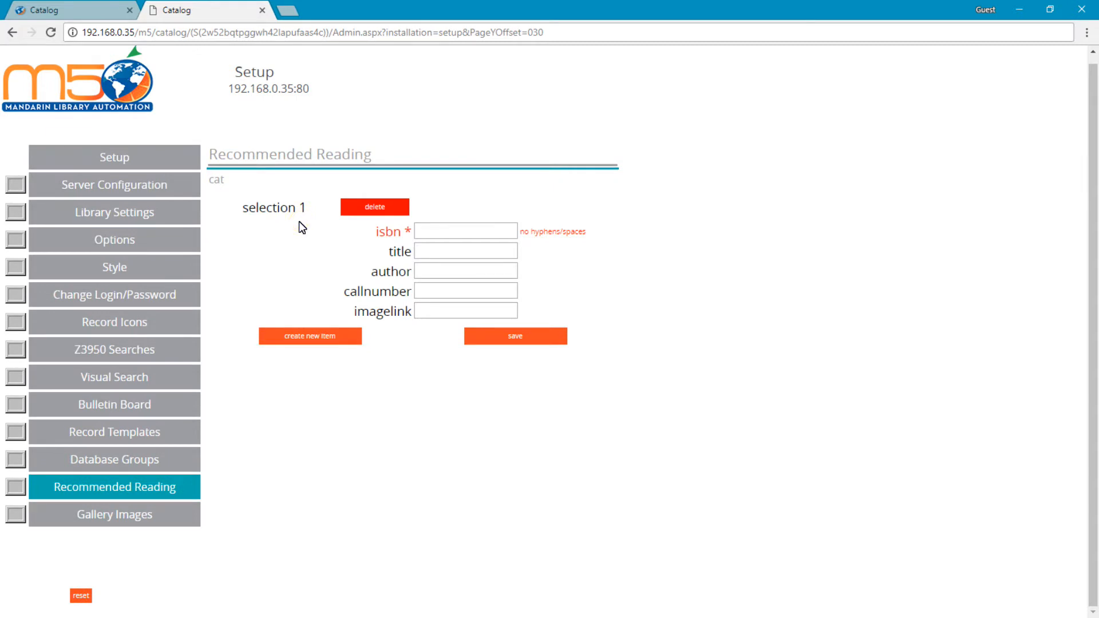
left_click(421, 232)
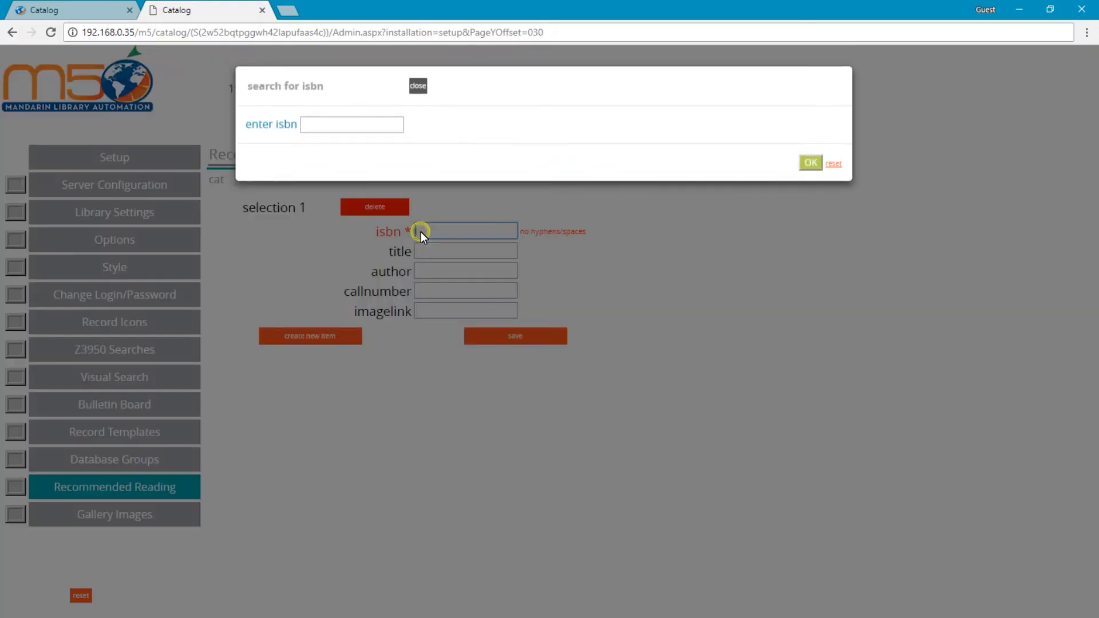
left_click(339, 127)
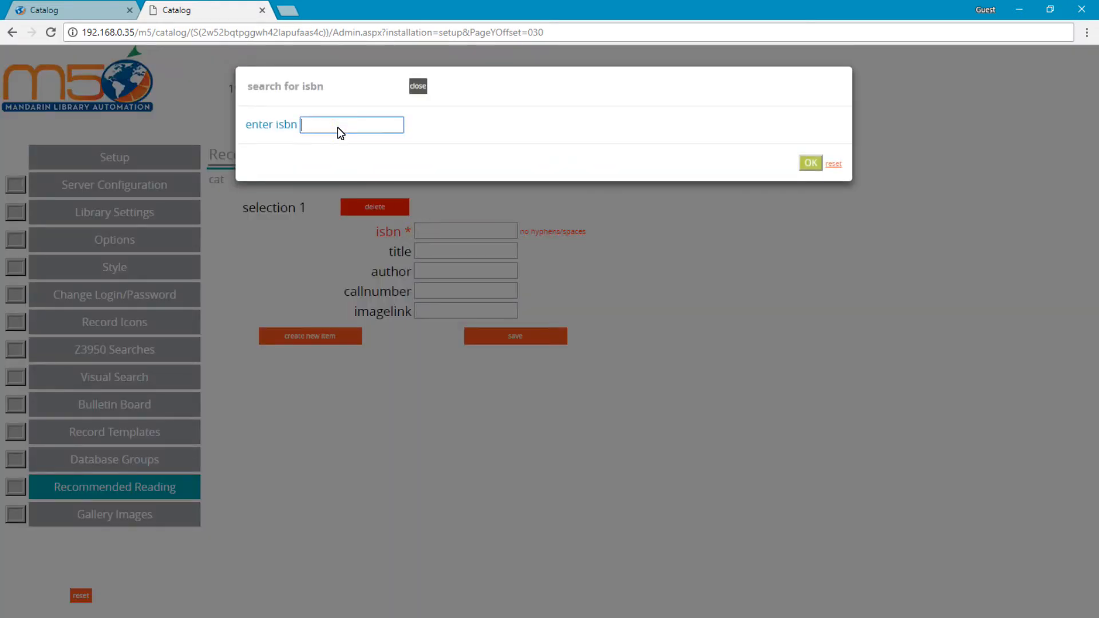
type("0385325843")
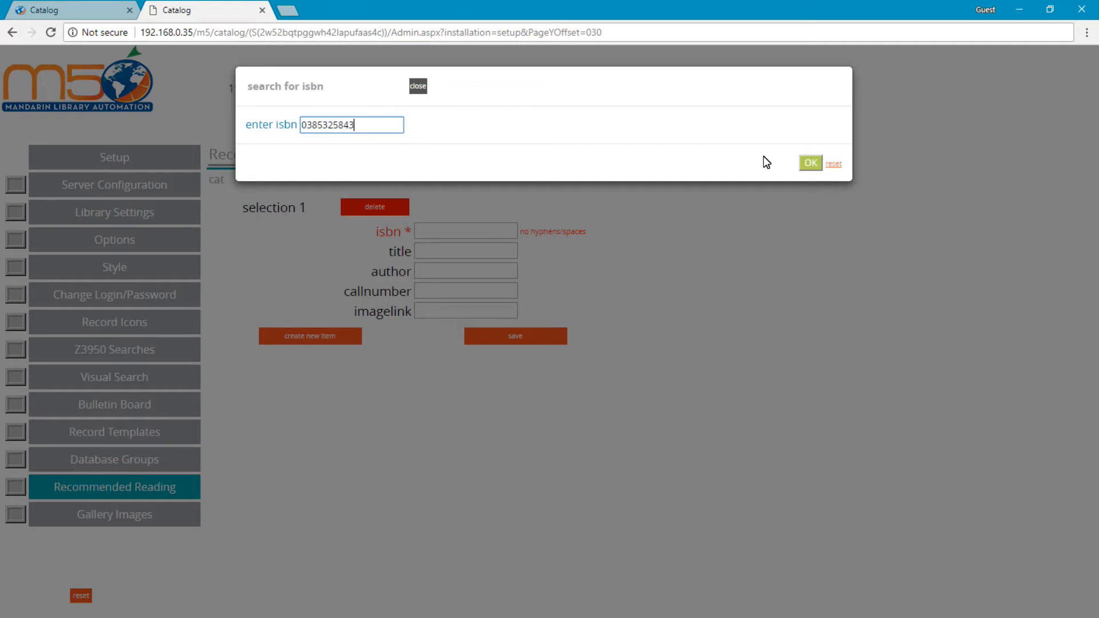
left_click(810, 163)
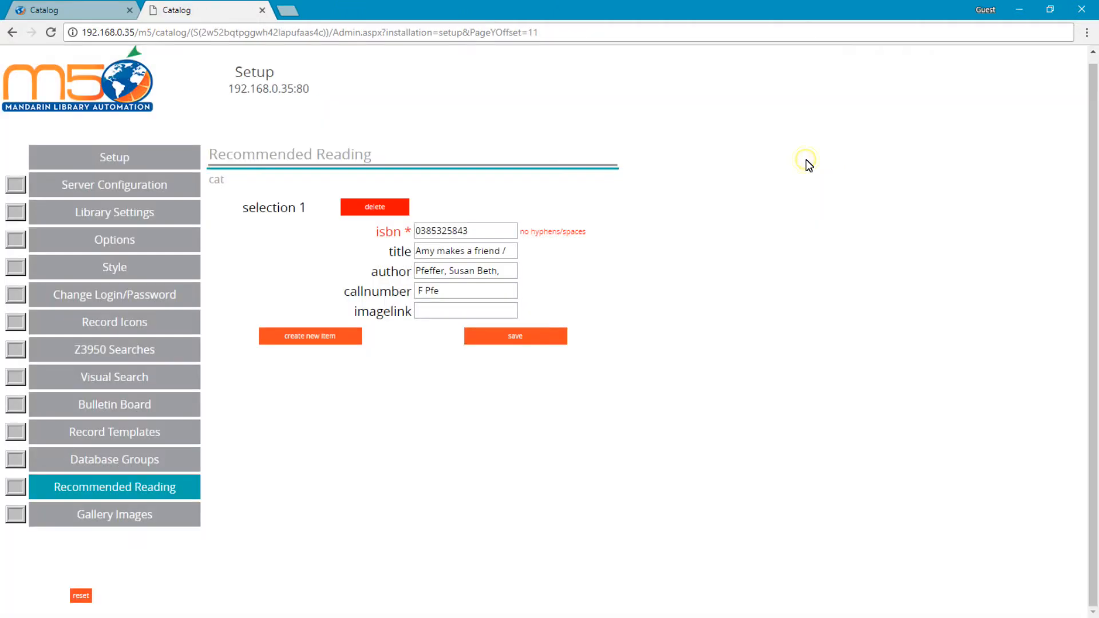
Save the recommended reading item and reset the catalog page to check the new books widget.
left_click(527, 341)
left_click(662, 105)
left_click(77, 11)
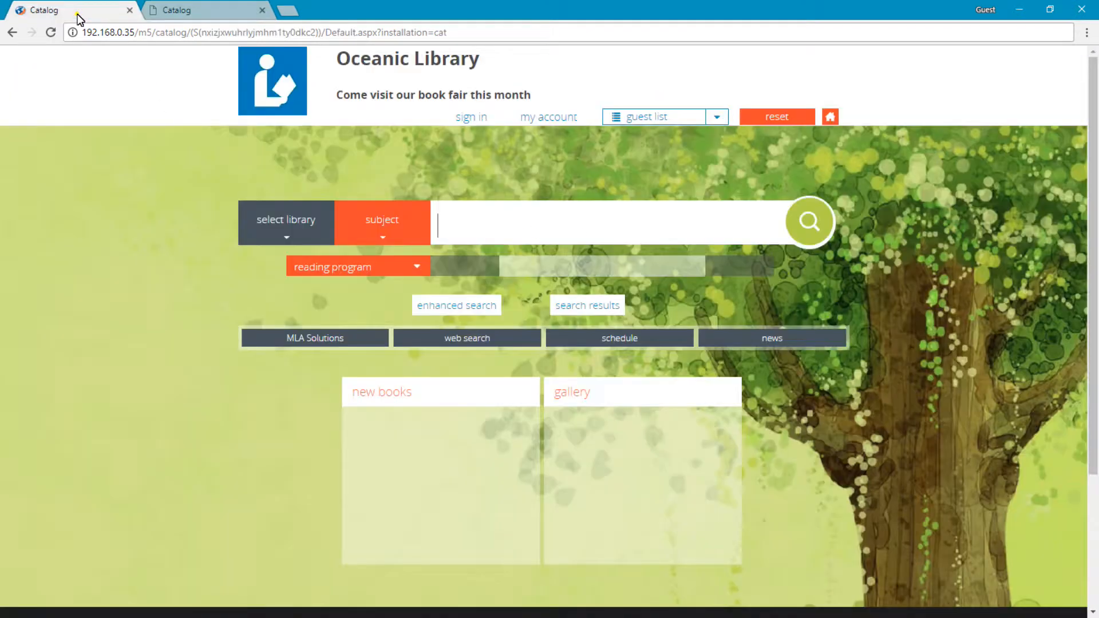
left_click(765, 119)
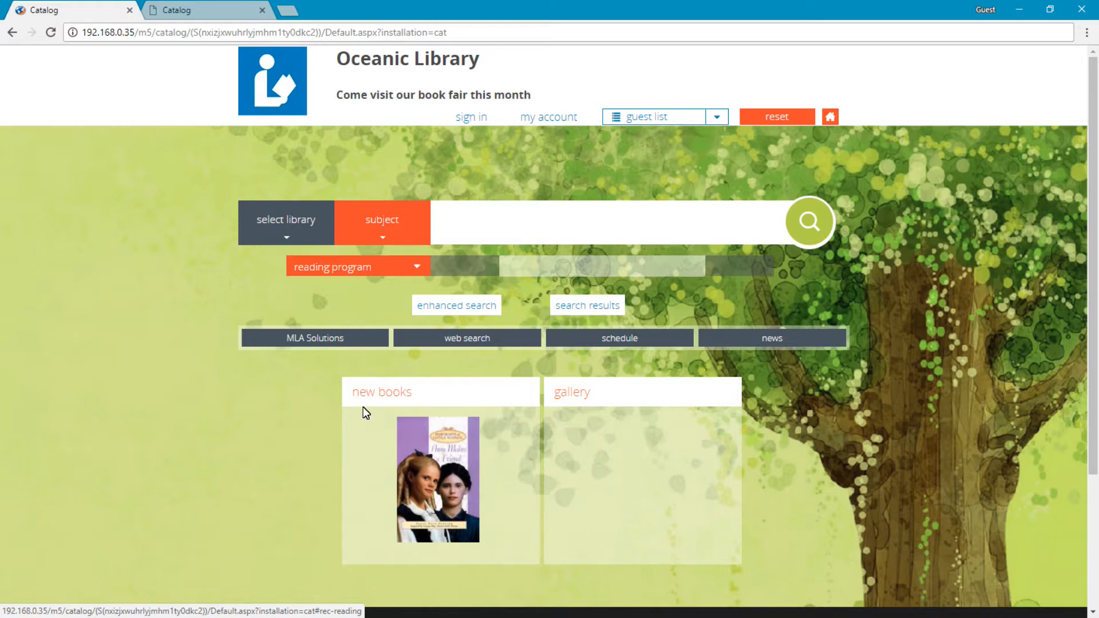
left_click(162, 12)
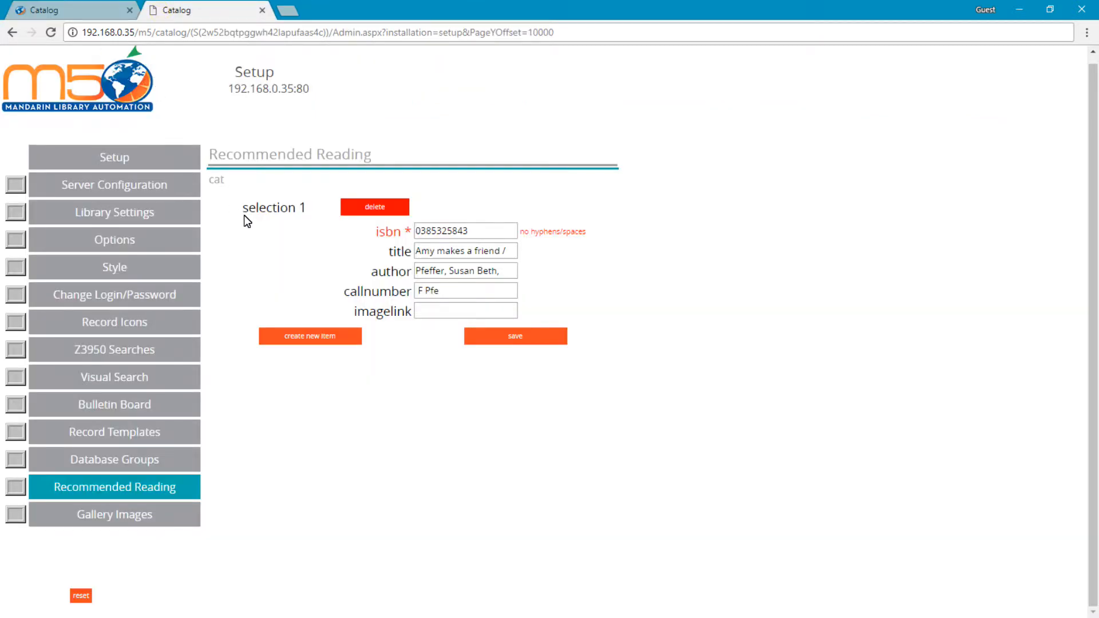
left_click(314, 338)
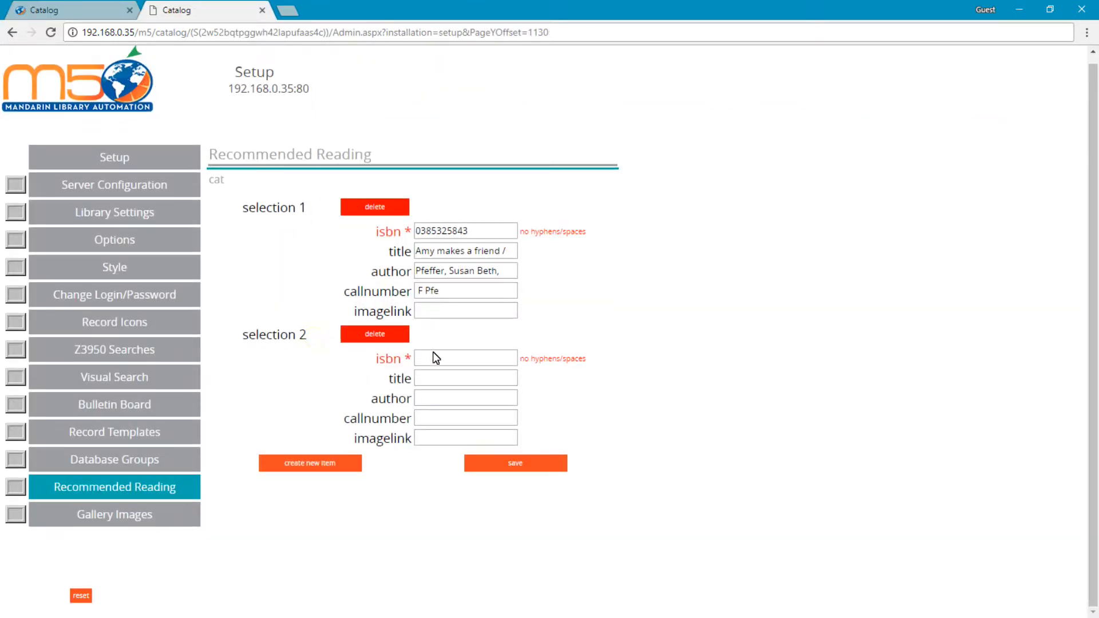
left_click(449, 355)
left_click(373, 126)
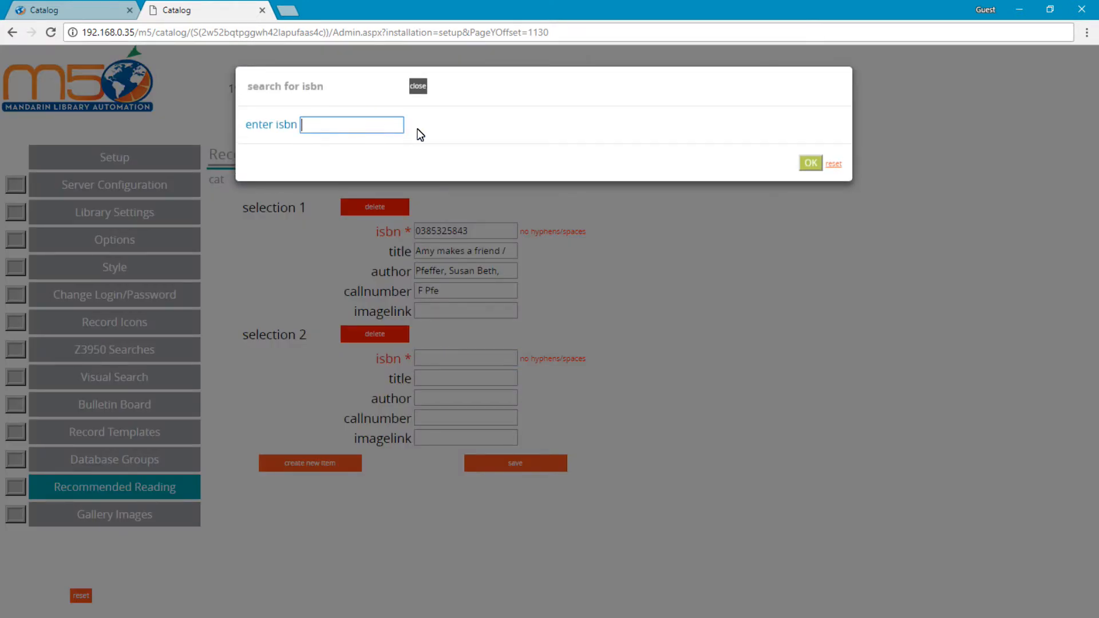
type("0689718101")
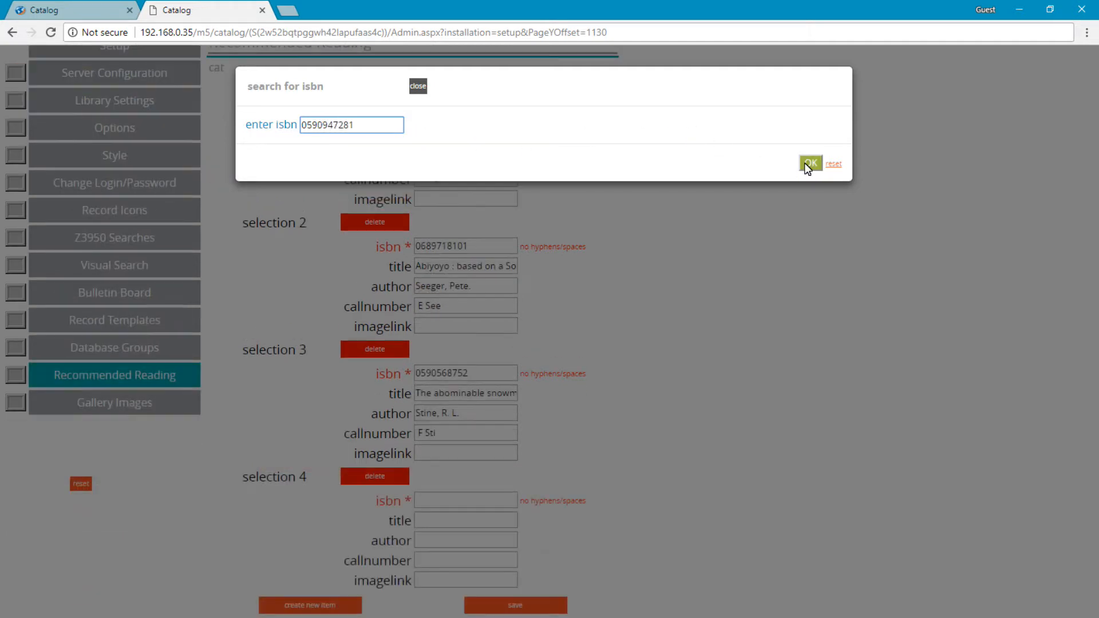
left_click(805, 163)
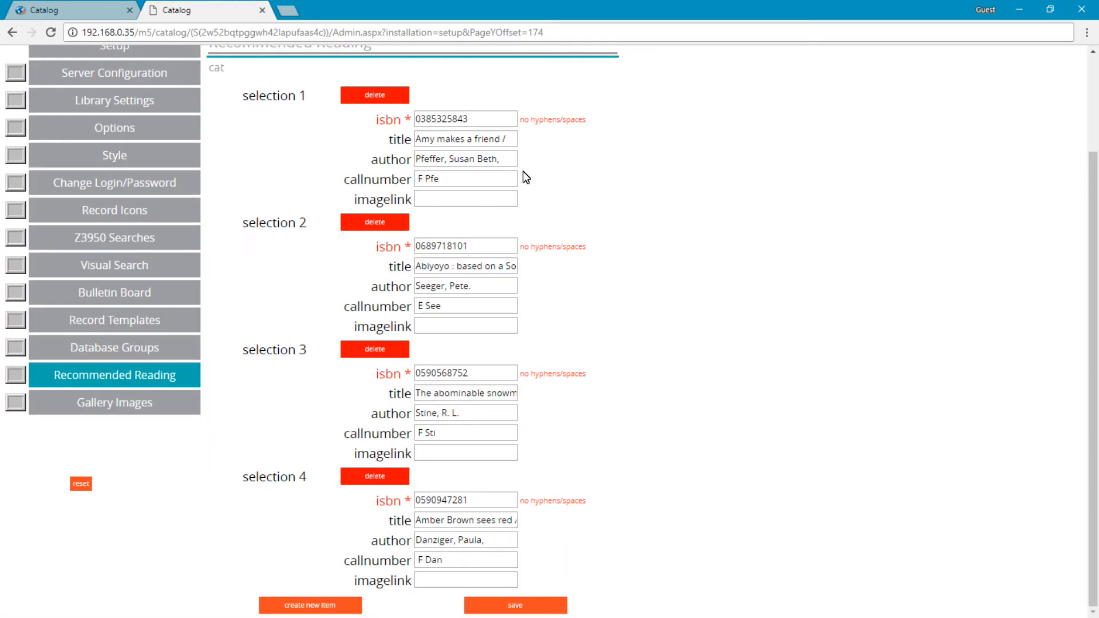
Save the recommended reading selections, reset the catalog page, and review the expanded new books list.
left_click(515, 605)
left_click(662, 103)
left_click(84, 11)
left_click(785, 117)
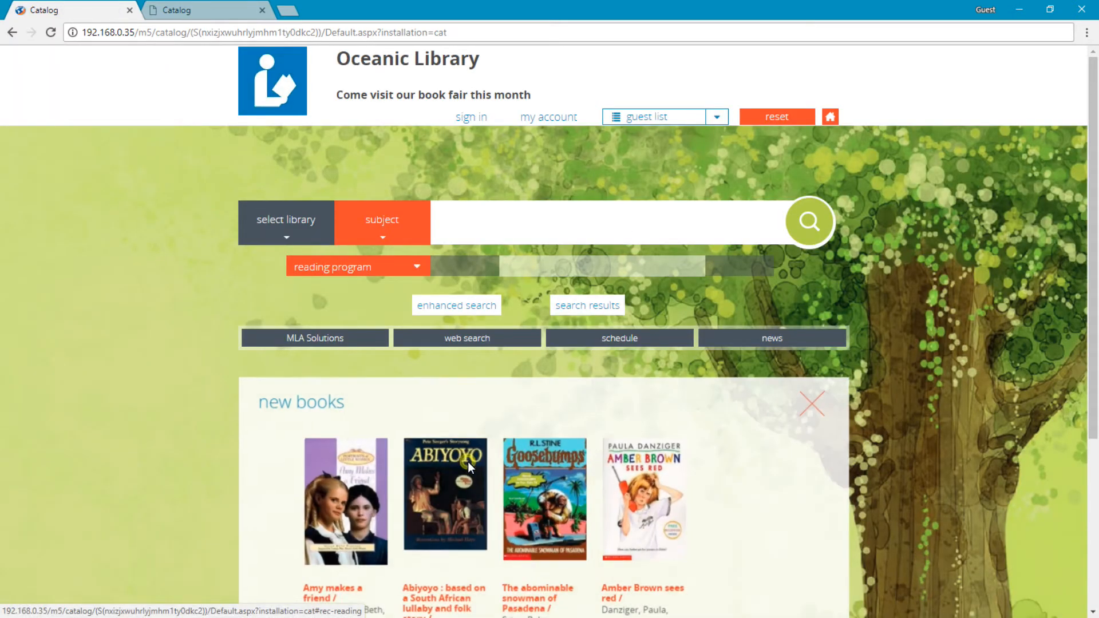
scroll(468, 461, "down", 2)
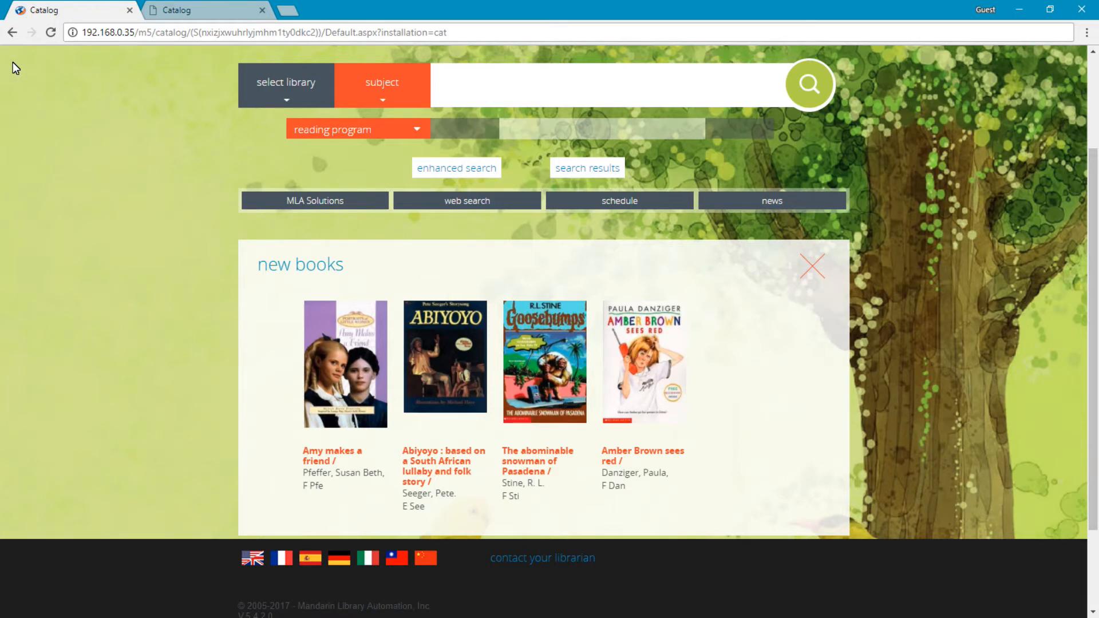
Delete the "Amy makes a friend" selection from Recommended Reading, save, and reset the catalog page to check the new books widget.
left_click(168, 18)
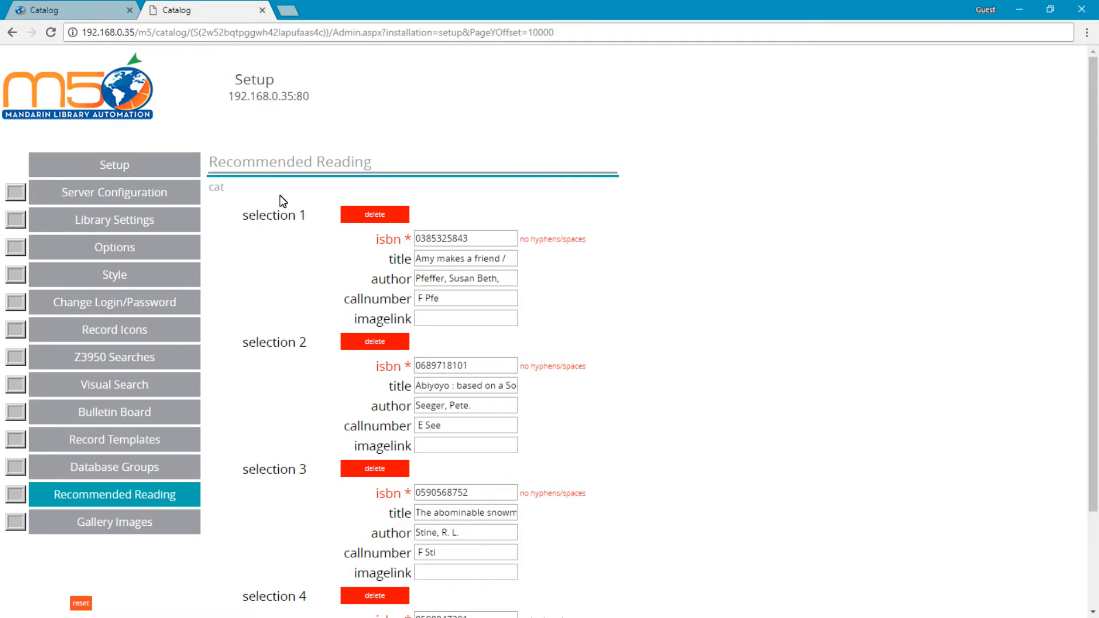
left_click(377, 218)
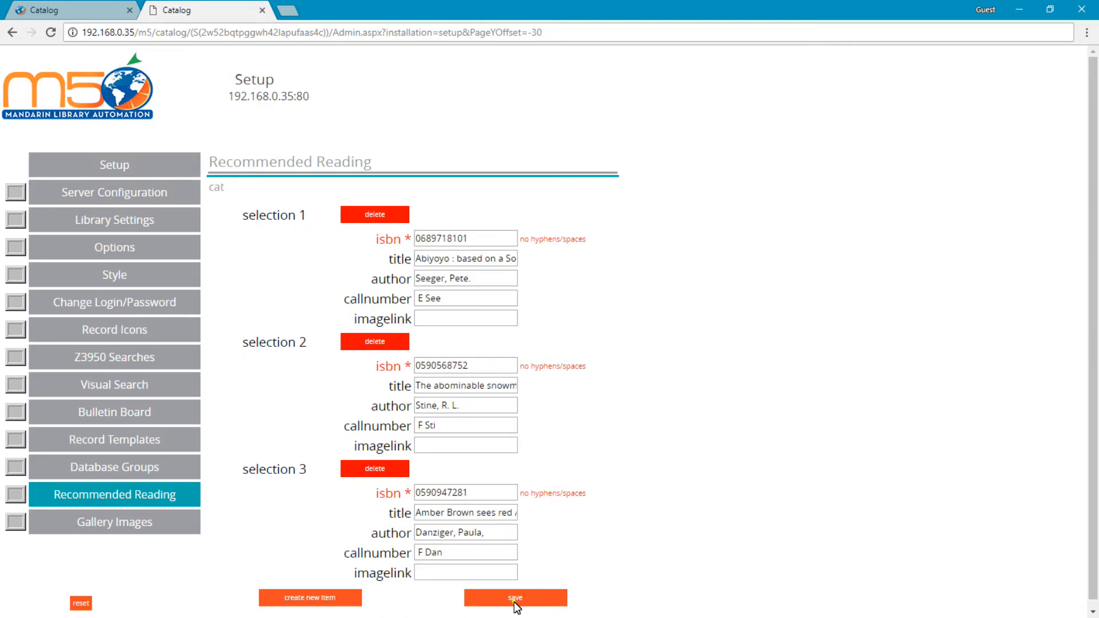
left_click(514, 598)
left_click(662, 107)
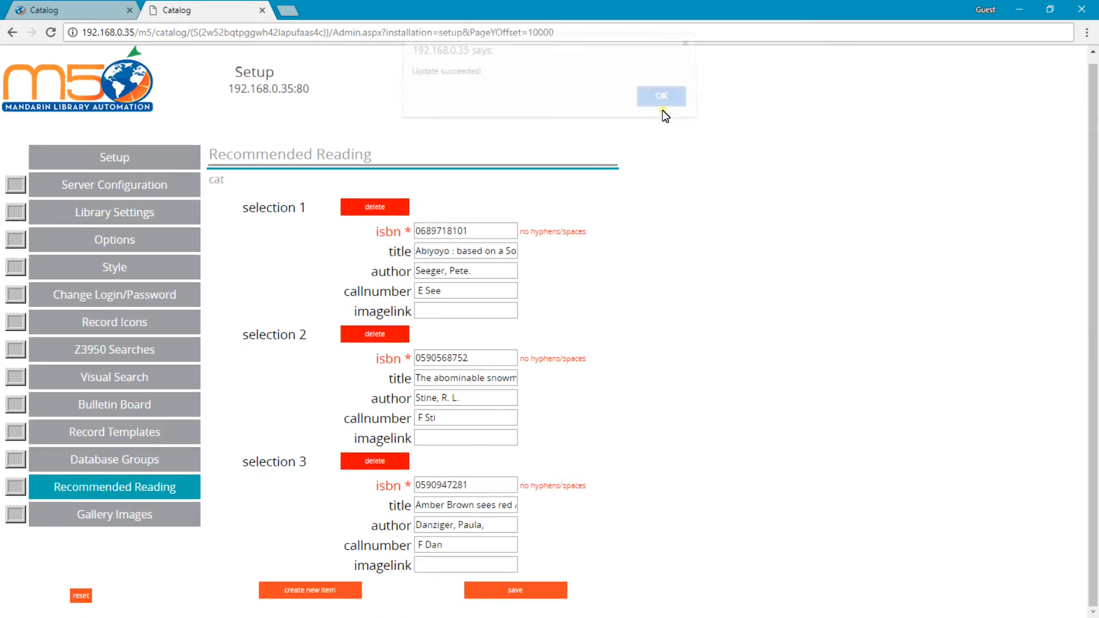
left_click(91, 11)
scroll(860, 215, "up", 3)
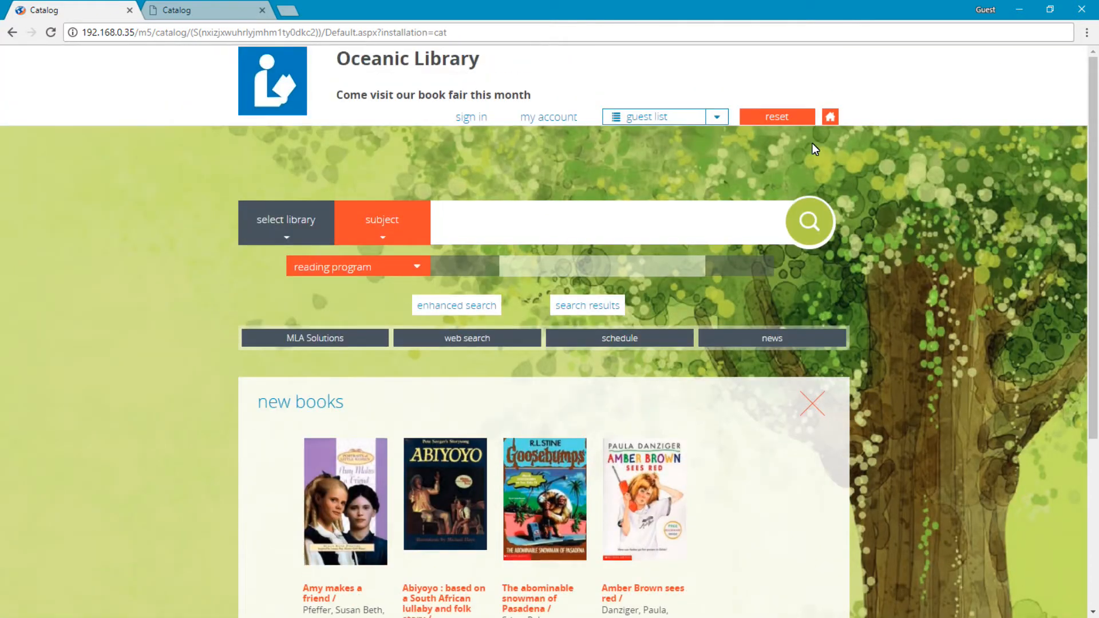
left_click(772, 112)
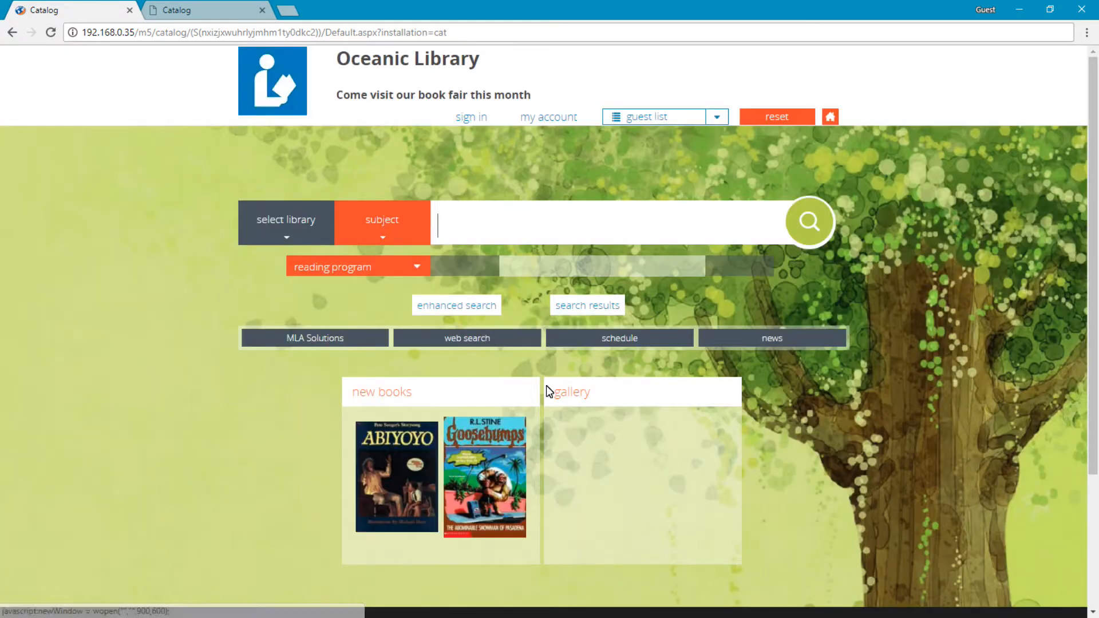
scroll(415, 425, "down", 3)
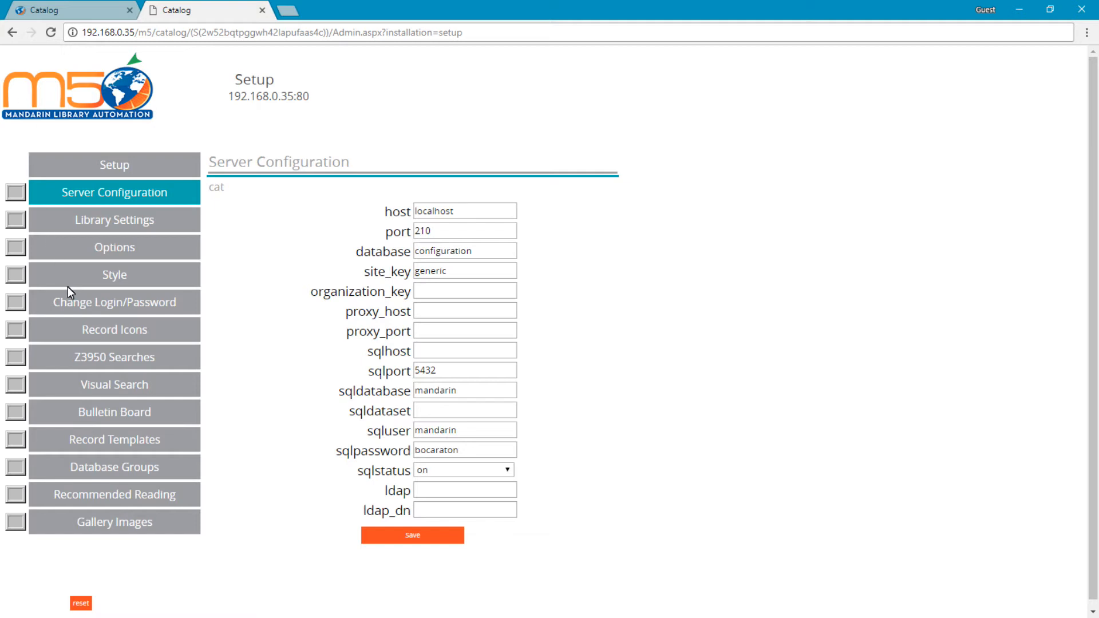
In the setup site's Gallery Images settings, create a new item, upload library1.jpg from the catalog folder, and save.
left_click(132, 522)
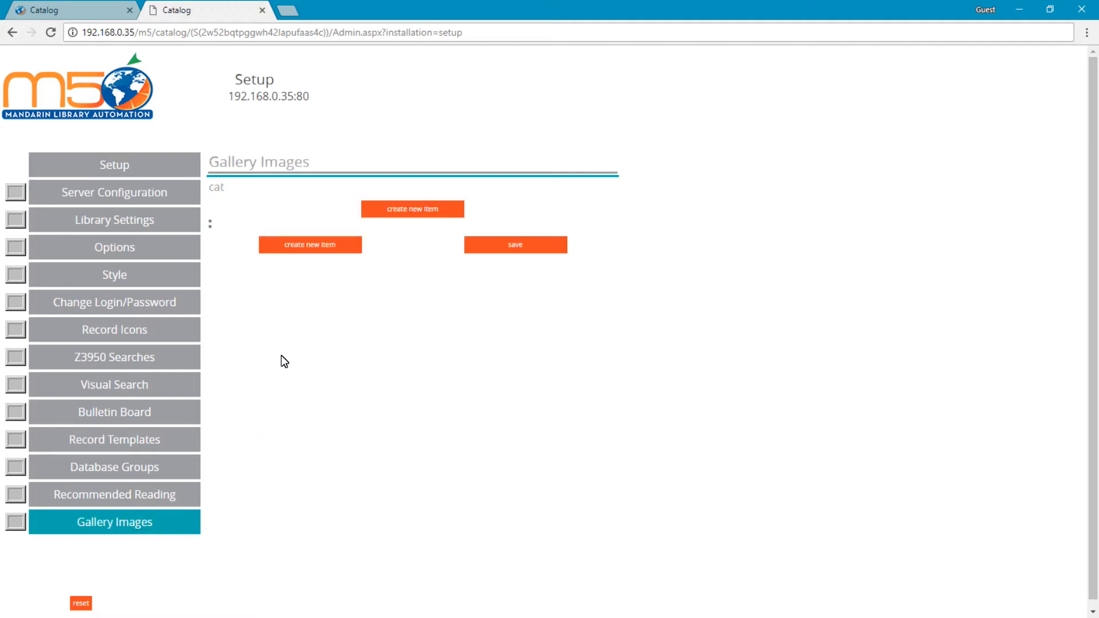
left_click(294, 248)
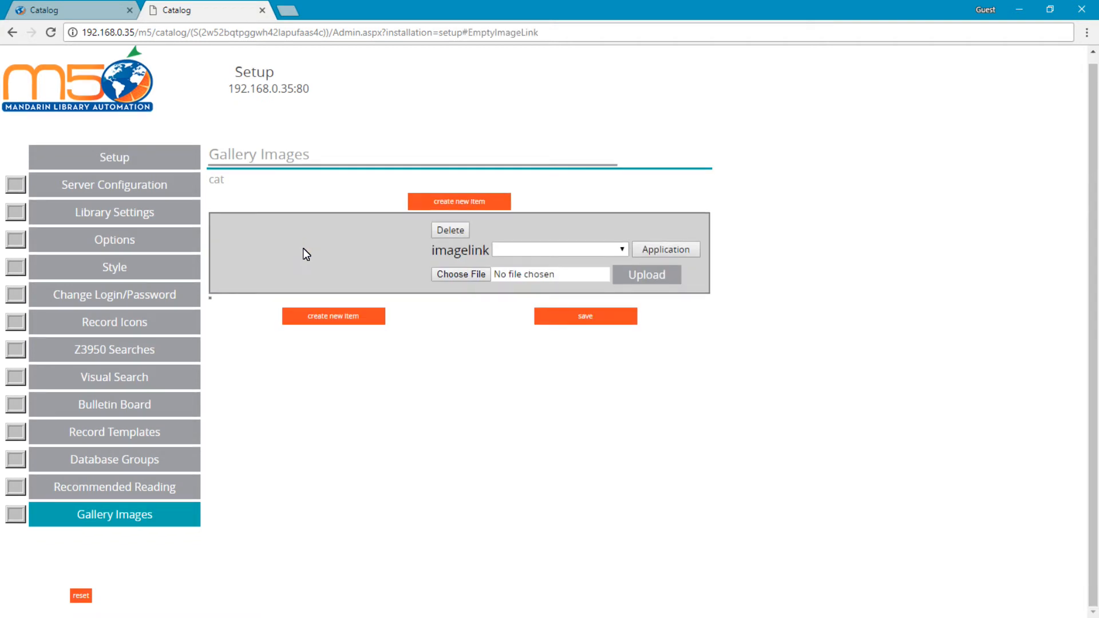
left_click(462, 274)
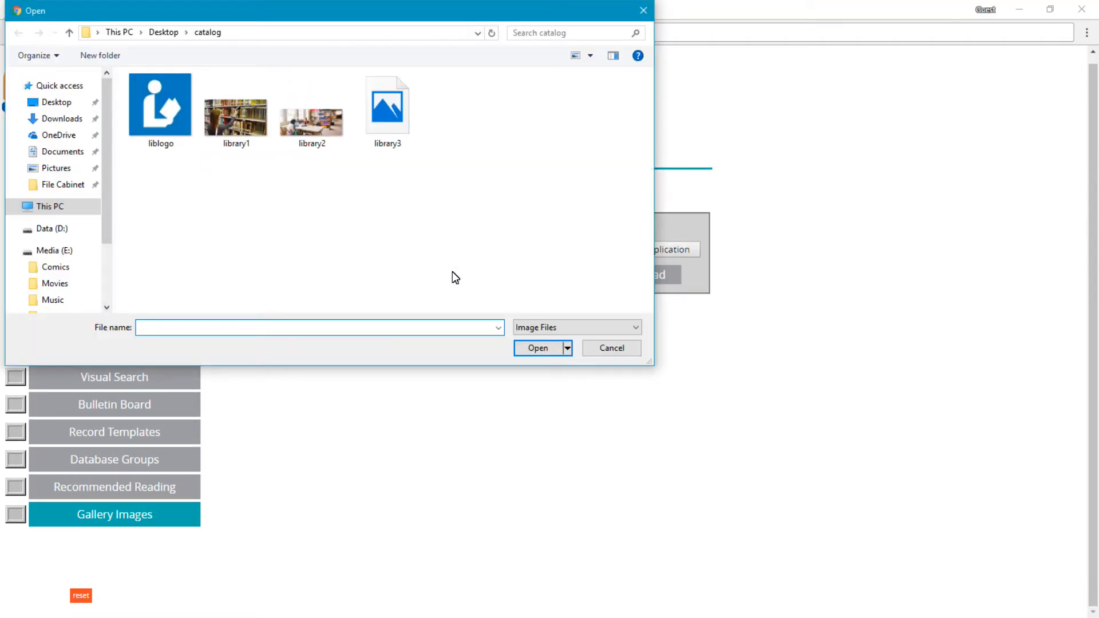
left_click(236, 118)
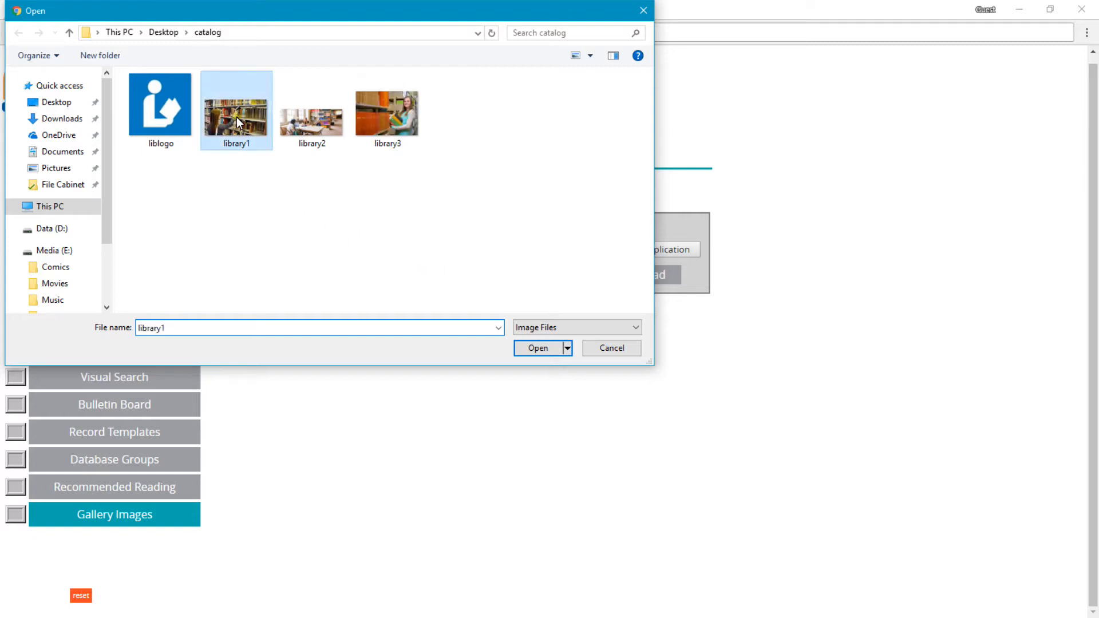
left_click(533, 349)
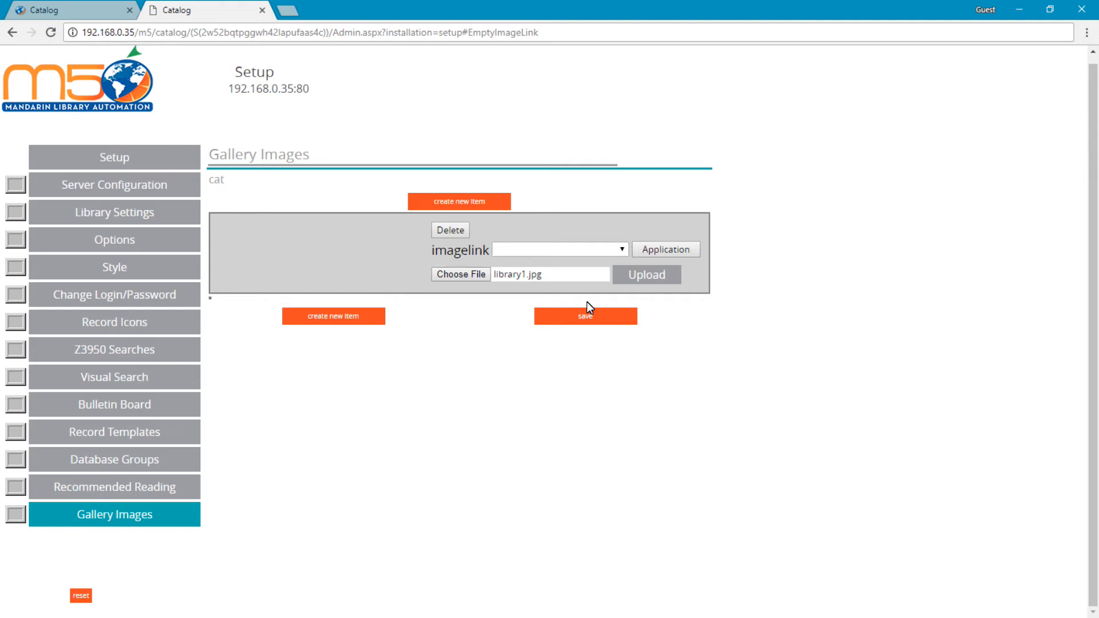
left_click(627, 277)
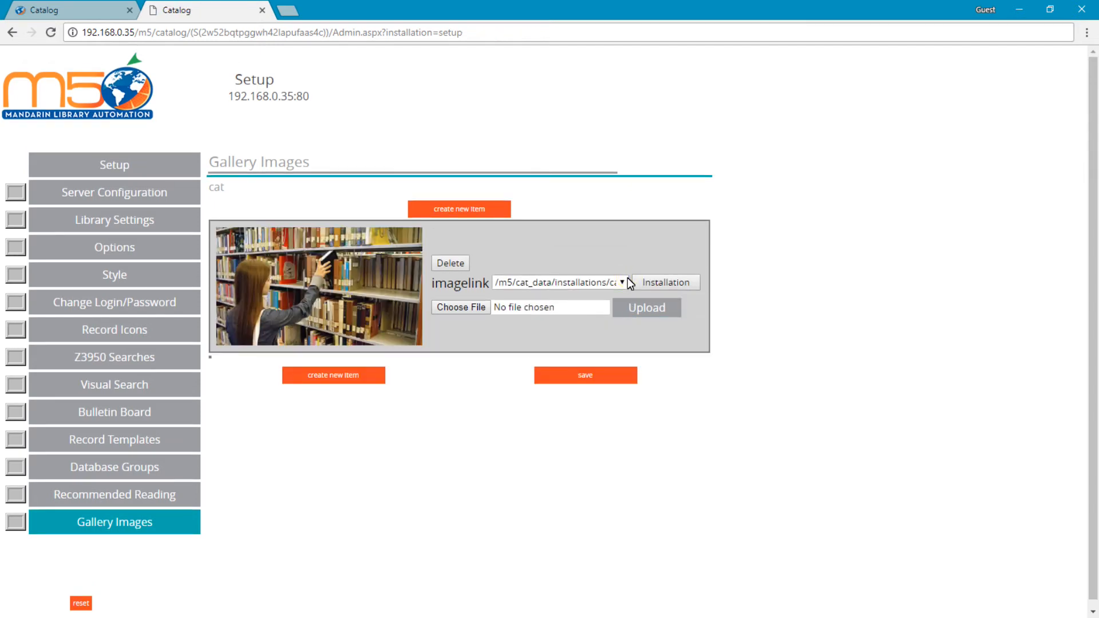
left_click(586, 377)
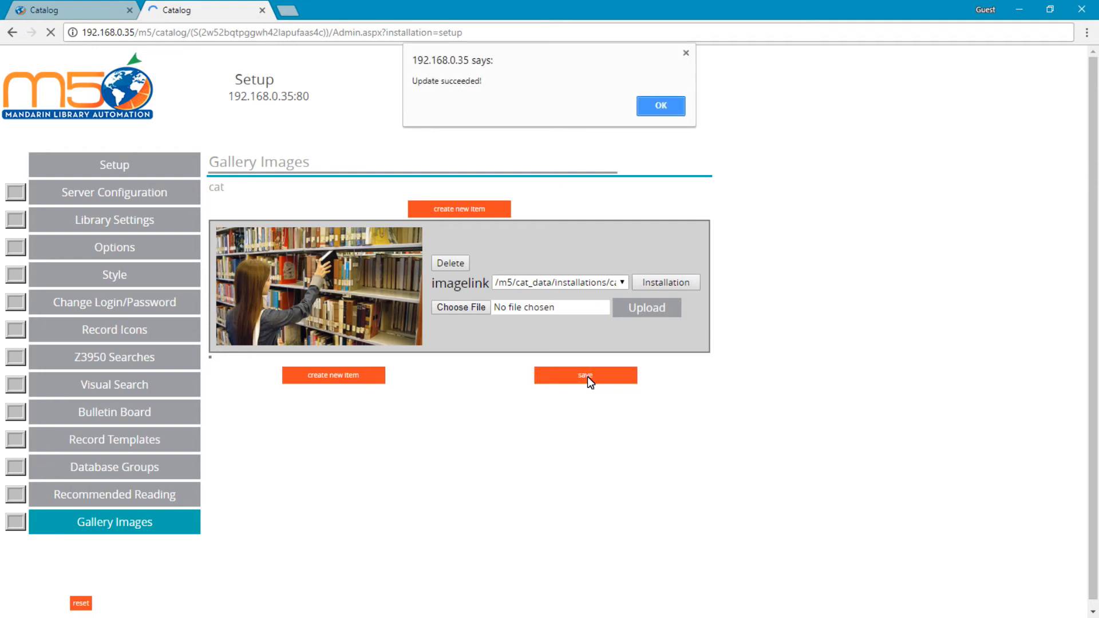
Upload two more gallery images, one of students at a library table and one of a woman holding books, and save the gallery.
left_click(661, 110)
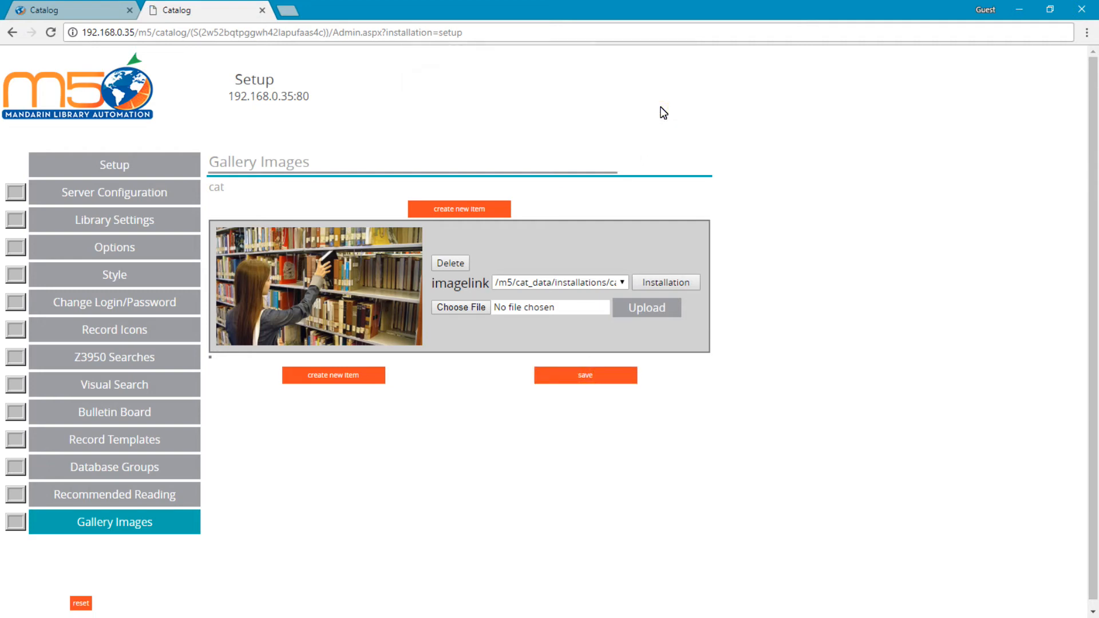
left_click(339, 379)
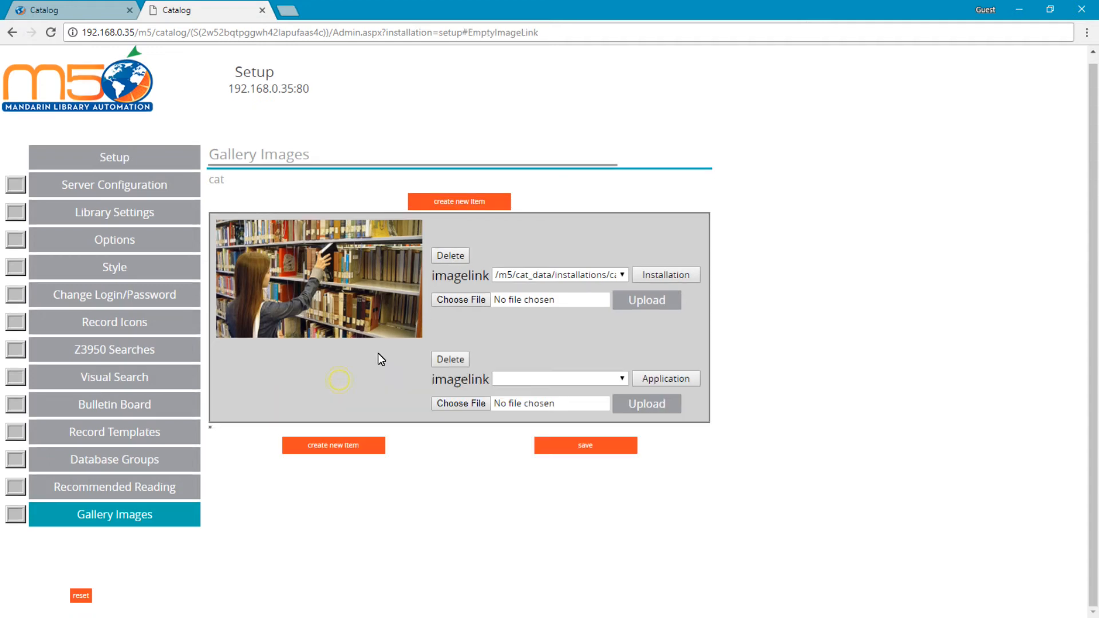
left_click(459, 404)
double_click(300, 110)
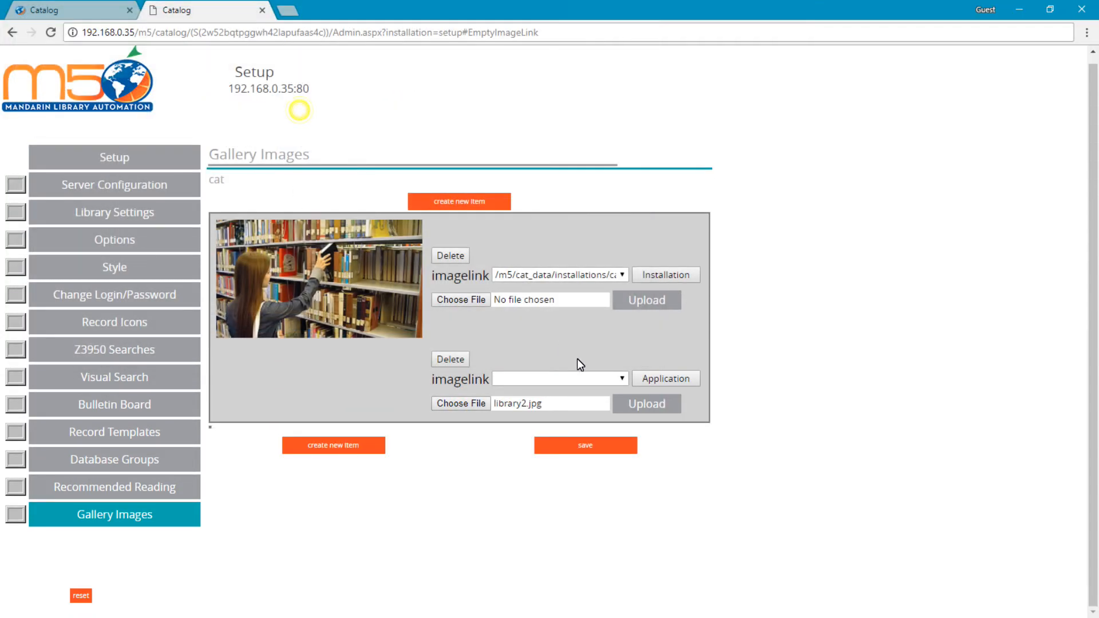
left_click(644, 404)
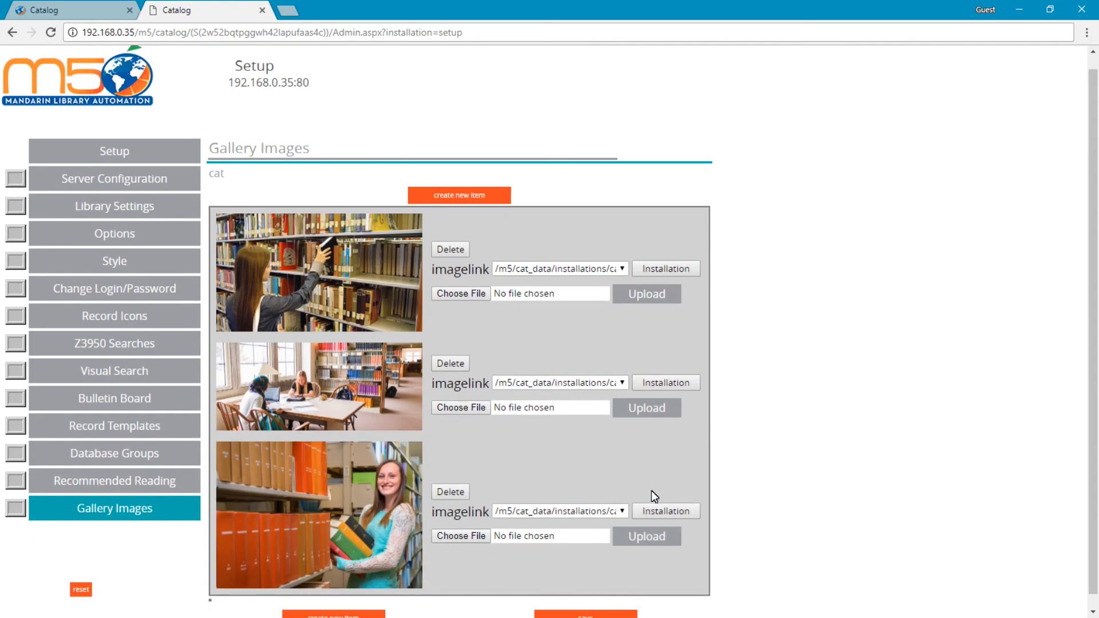
scroll(652, 490, "down", 1)
left_click(582, 608)
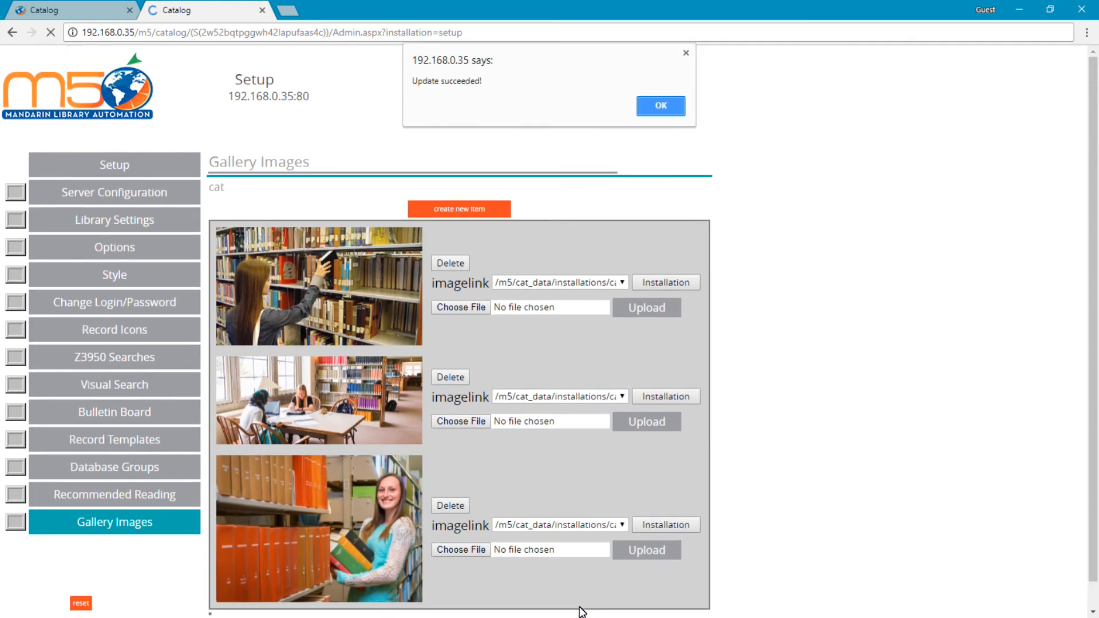
left_click(659, 105)
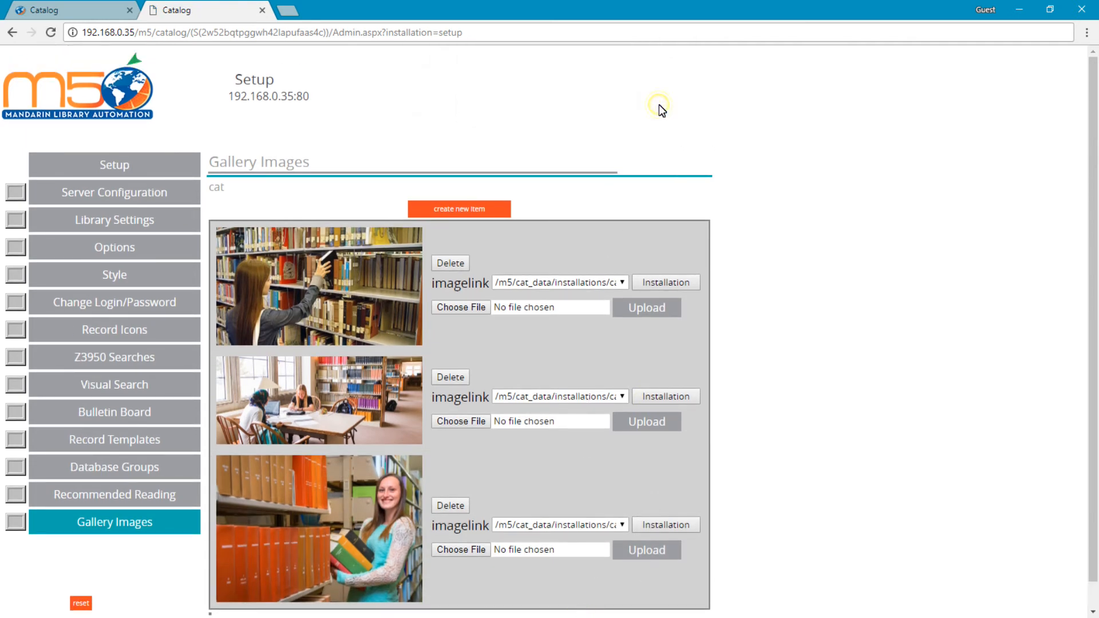
Reset the catalog page and expand the gallery widget to check the uploaded images.
left_click(74, 14)
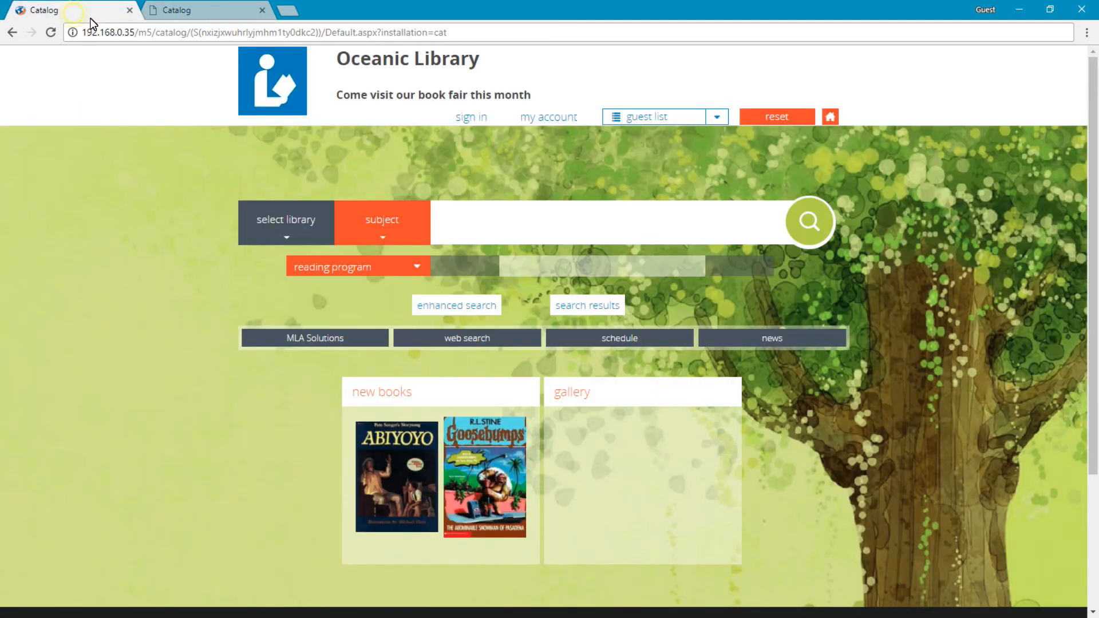
left_click(765, 115)
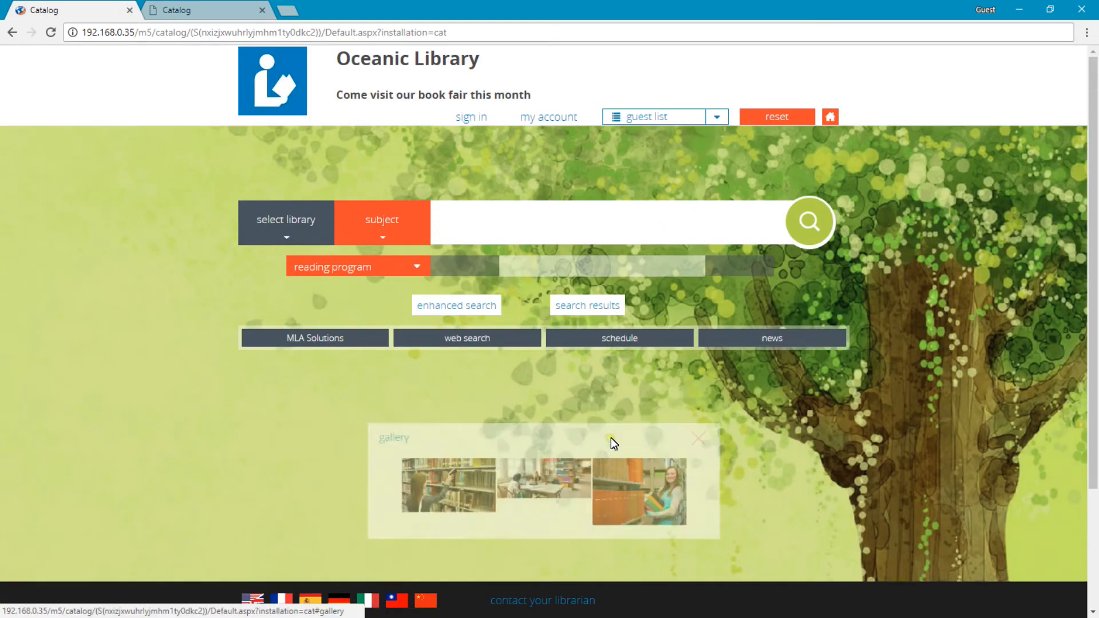
scroll(607, 421, "down", 3)
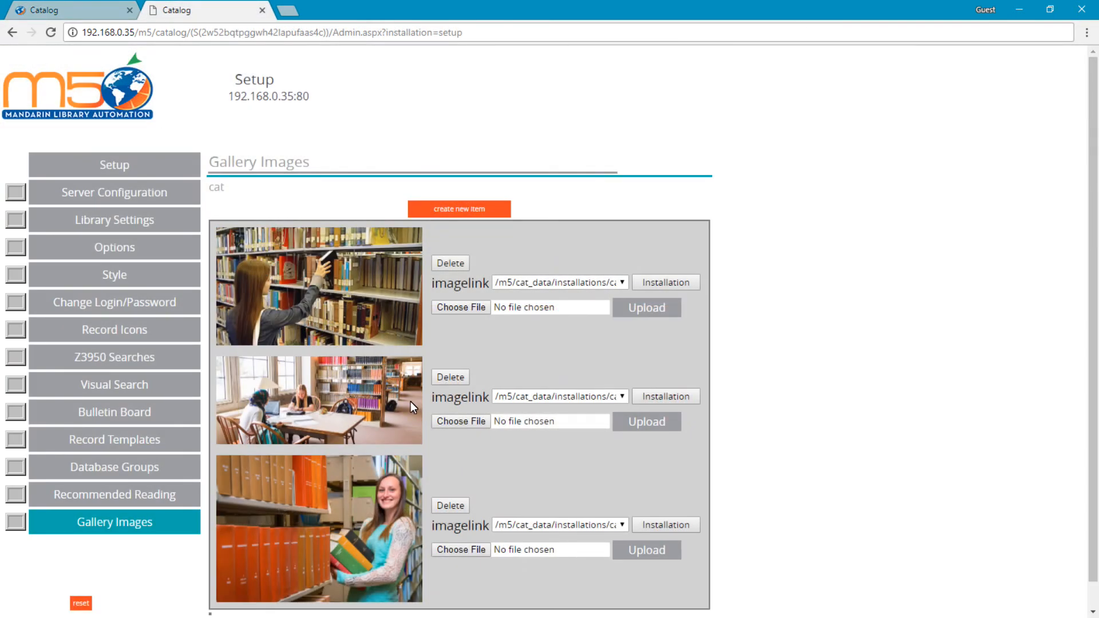
Delete the gallery image of the woman holding books in the setup site, save, and reset the catalog page to check the gallery widget.
left_click(460, 506)
left_click(593, 481)
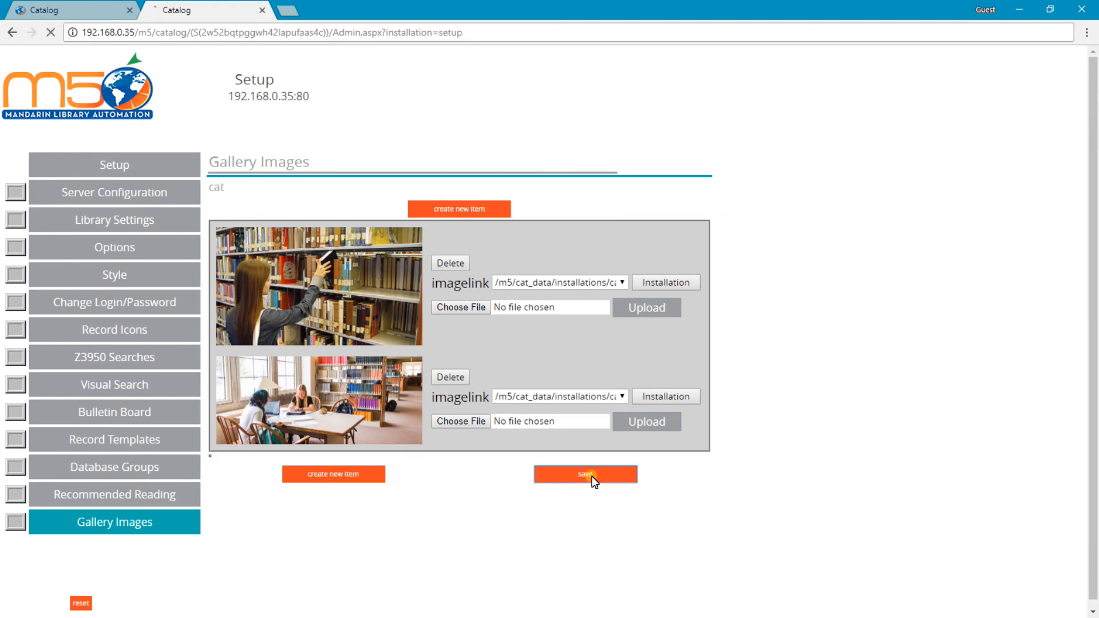
left_click(669, 112)
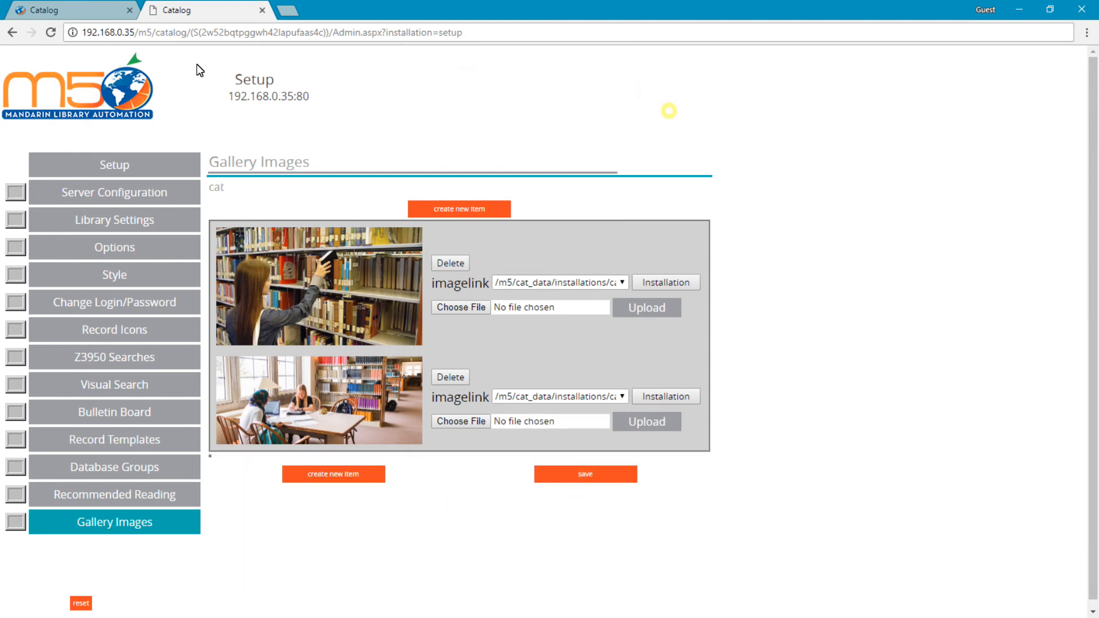
left_click(91, 13)
left_click(764, 116)
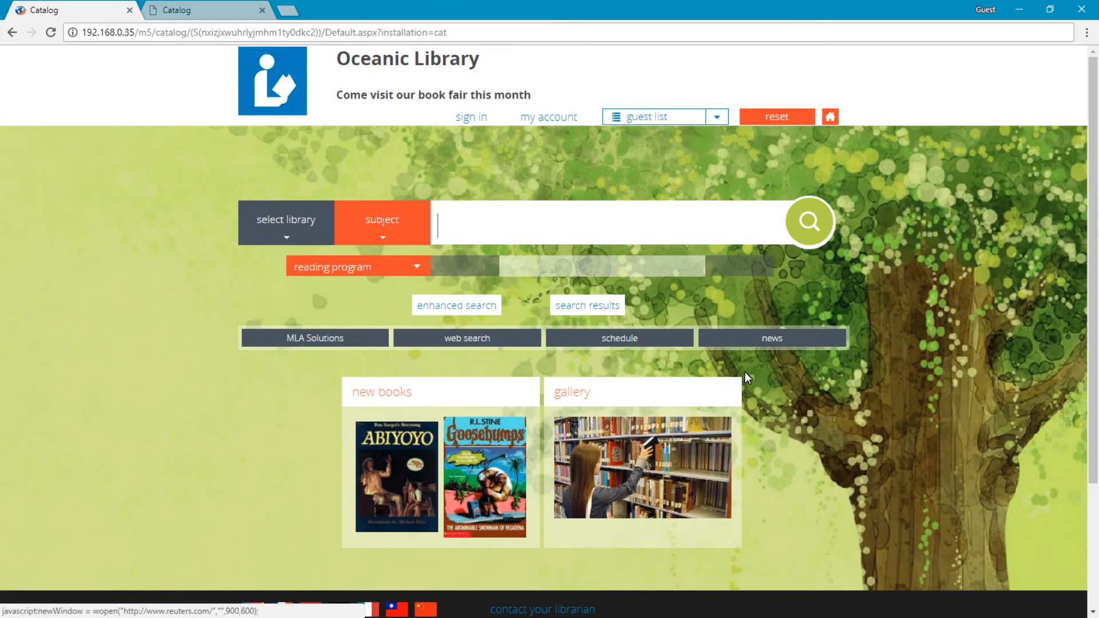
left_click(686, 446)
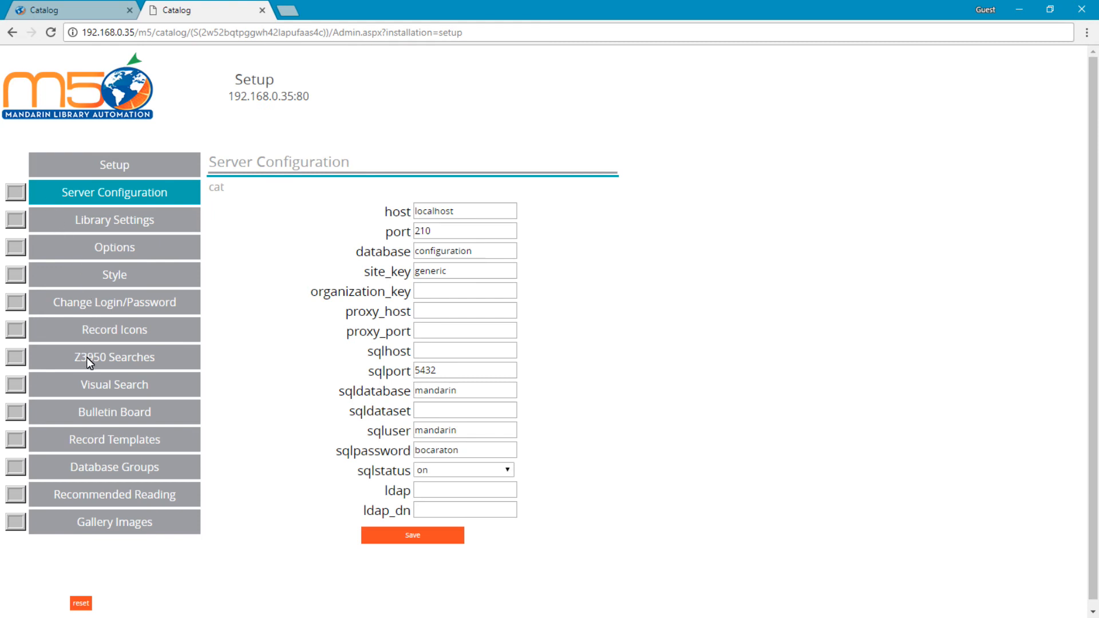
Open the Visual Search settings in the setup site.
left_click(94, 390)
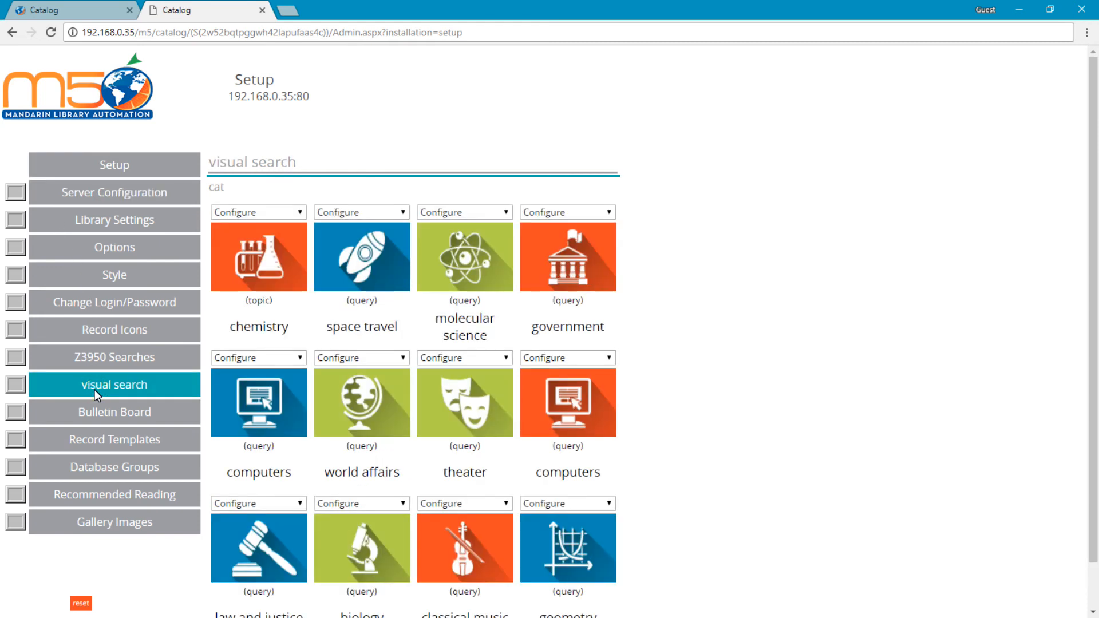